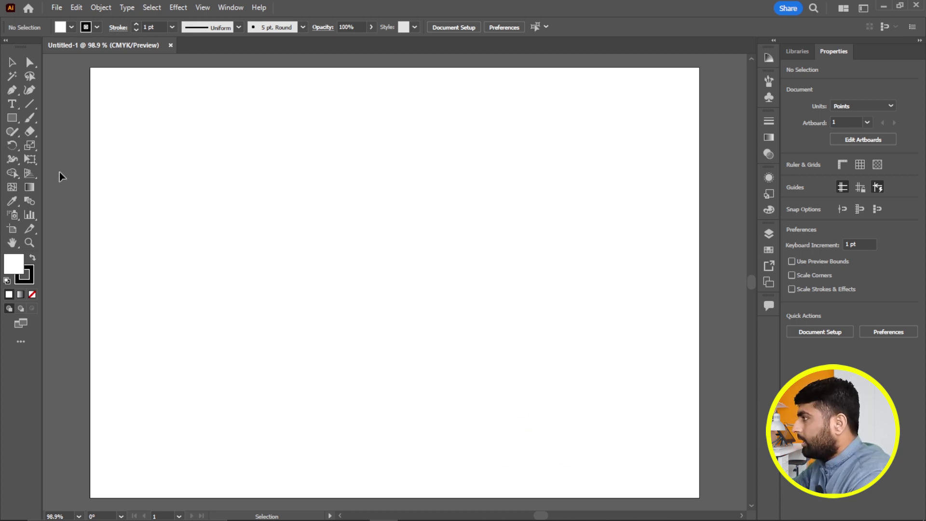
Draw a rectangle in the upper-left of the artboard and fill it red
{"action": "left_click", "coordinate": [14, 173]}
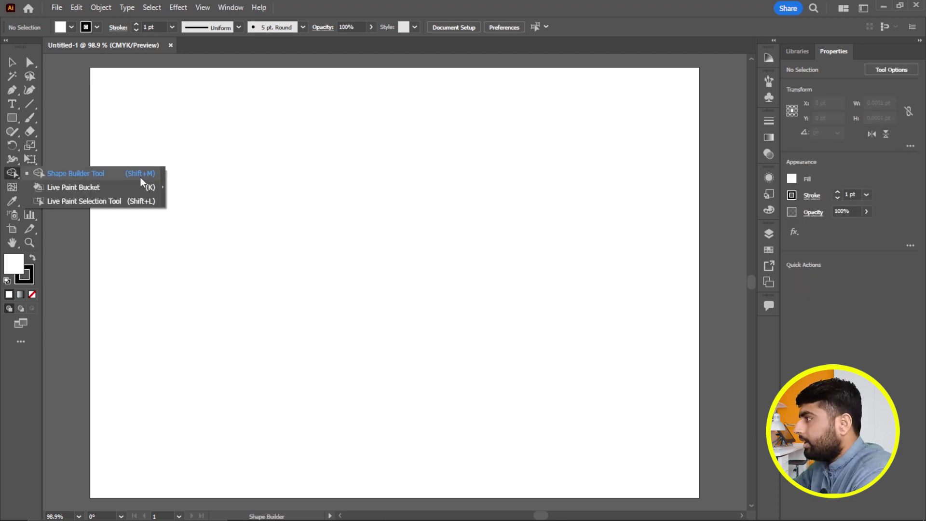
{"action": "left_click", "coordinate": [6, 62]}
{"action": "left_click", "coordinate": [11, 121]}
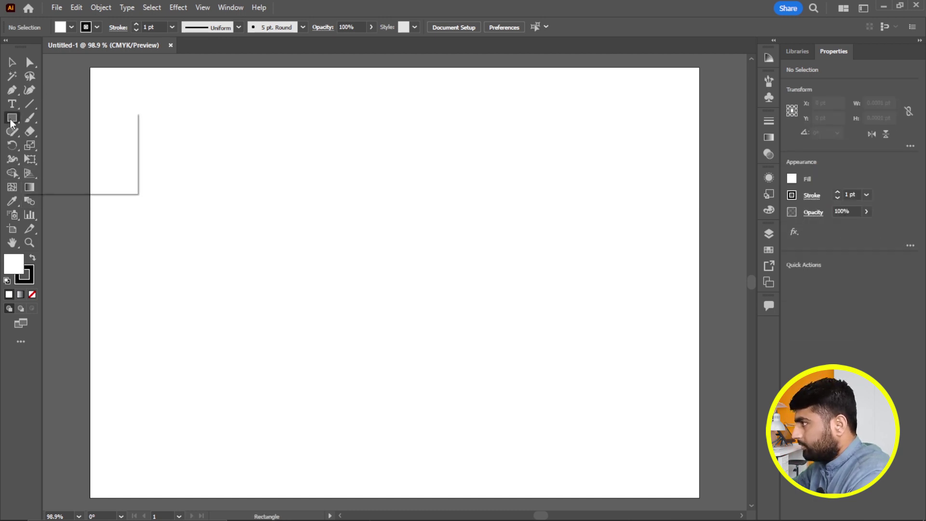
{"action": "mouse_move", "coordinate": [181, 148]}
{"action": "left_mouse_down"}
{"action": "mouse_move", "coordinate": [304, 233]}
{"action": "mouse_move", "coordinate": [342, 241]}
{"action": "left_mouse_up"}
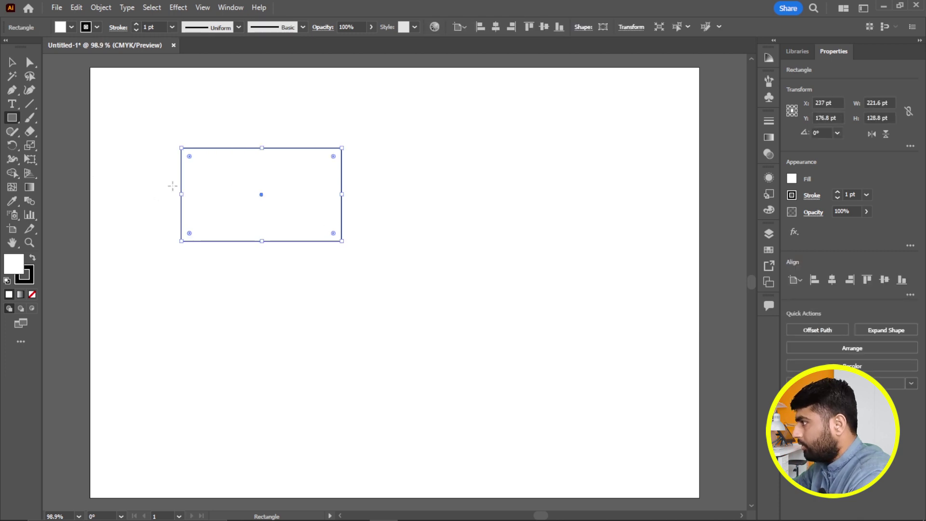
{"action": "left_click", "coordinate": [769, 250]}
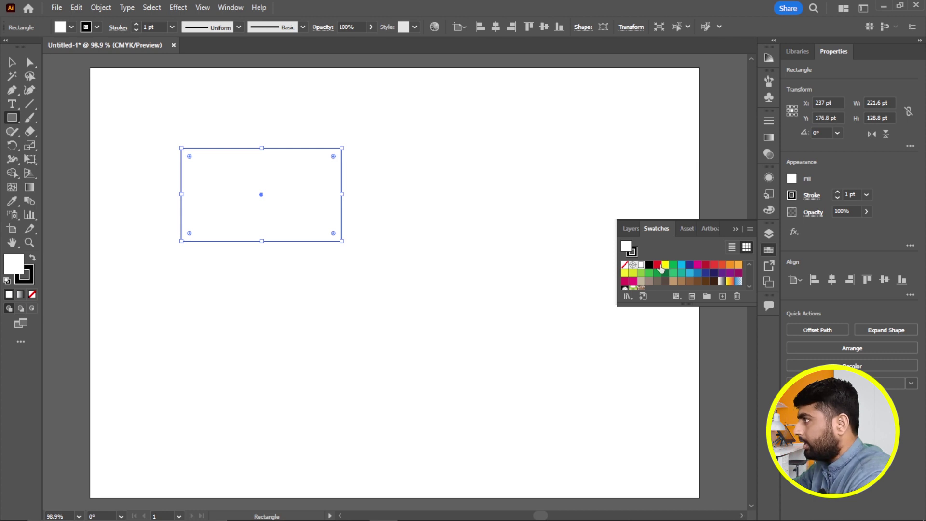
{"action": "left_click", "coordinate": [657, 264]}
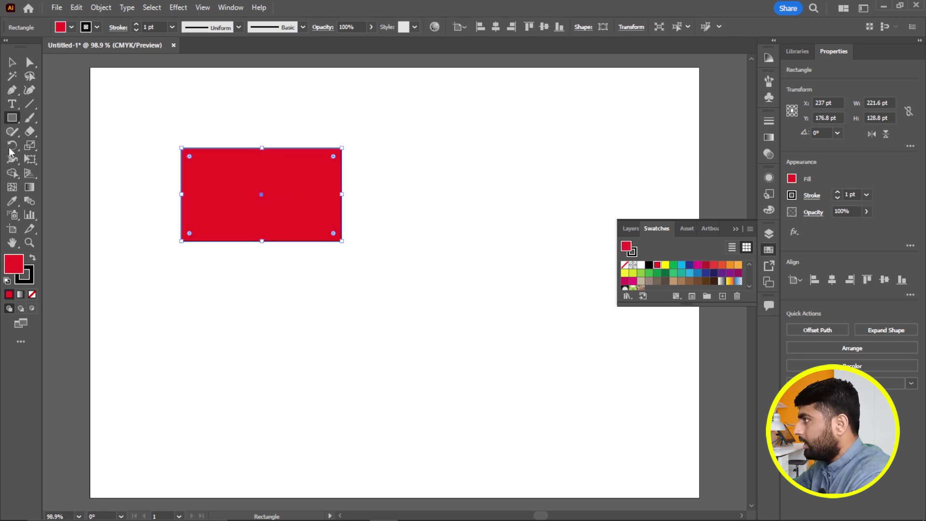
Draw a larger circle over the rectangle's lower-right corner and fill it yellow
{"action": "left_click", "coordinate": [12, 118]}
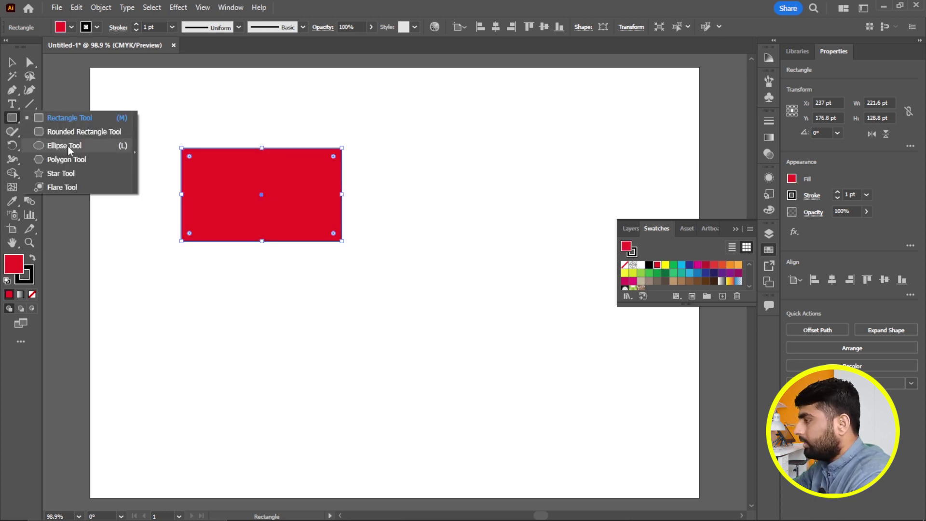
{"action": "left_click", "coordinate": [68, 145]}
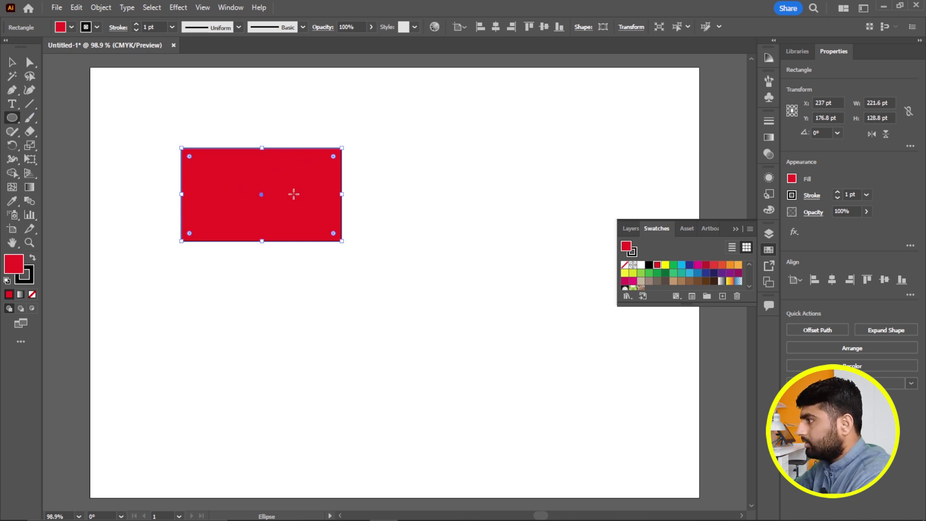
{"action": "left_click_drag", "start_coordinate": [293, 193], "coordinate": [369, 263]}
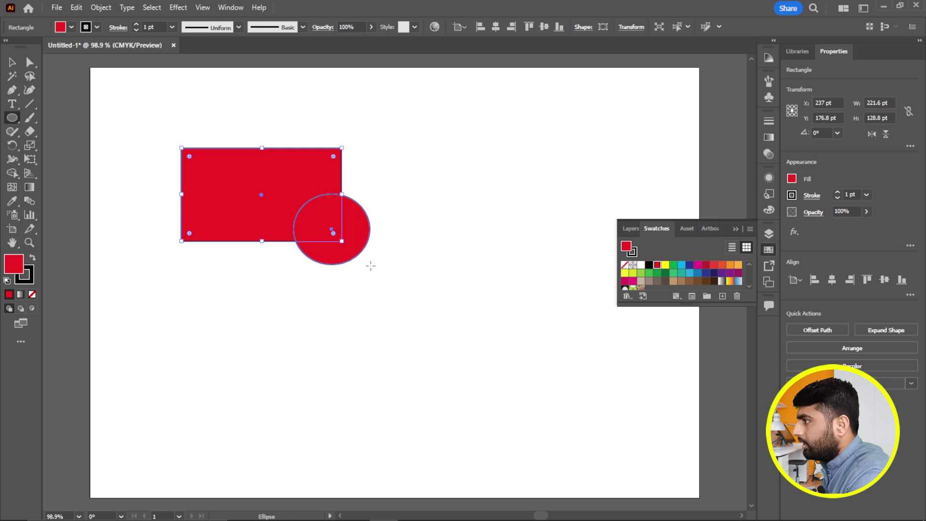
{"action": "left_click_drag", "start_coordinate": [369, 263], "coordinate": [406, 306]}
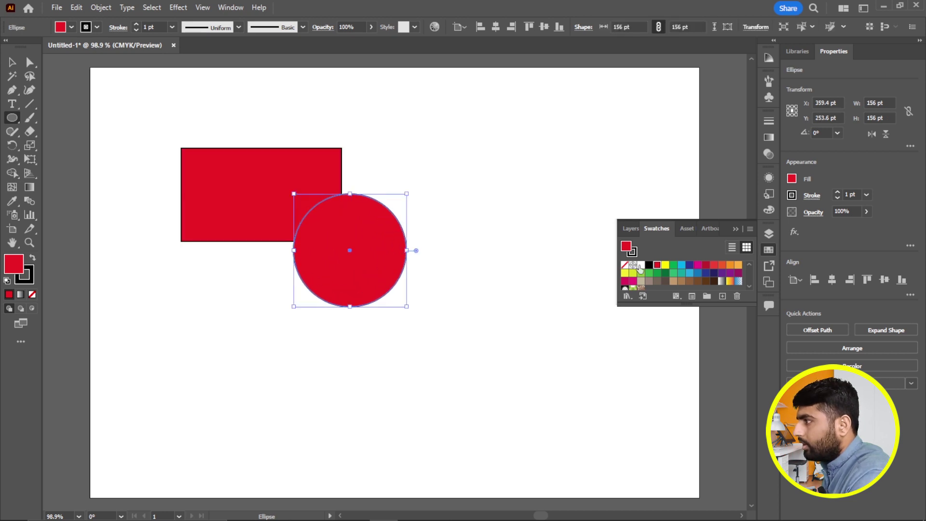
{"action": "left_click", "coordinate": [665, 265]}
{"action": "left_click", "coordinate": [12, 62]}
{"action": "left_click", "coordinate": [234, 293]}
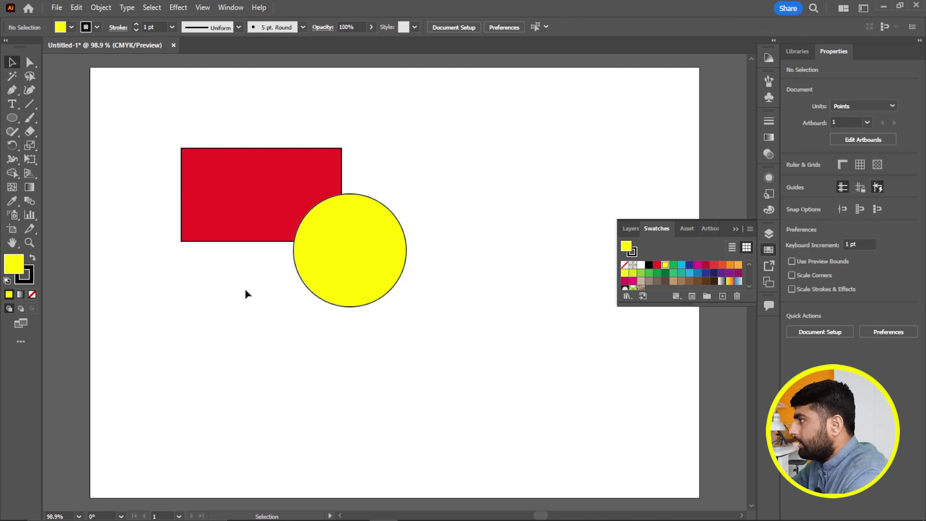
Select the rectangle and circle and unite them with the Shape Builder tool
{"action": "left_click", "coordinate": [14, 172]}
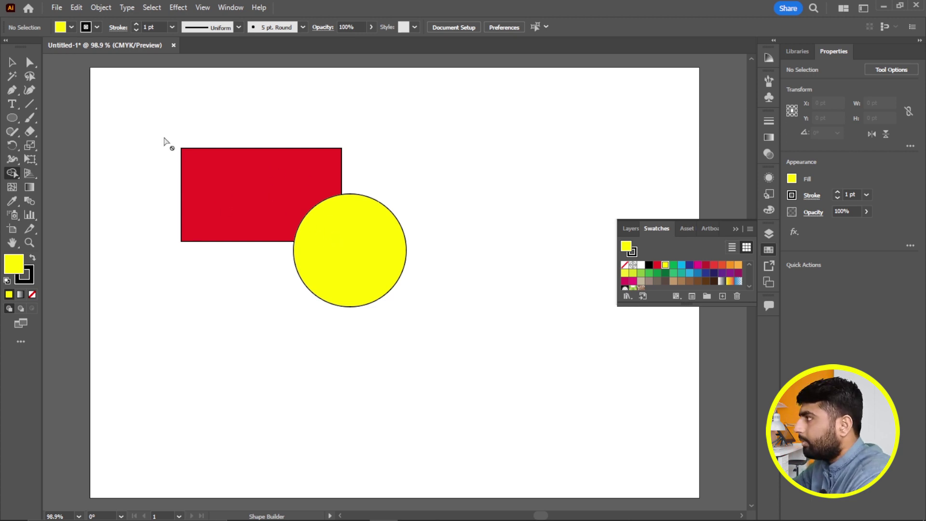
{"action": "left_click", "coordinate": [12, 63]}
{"action": "left_click_drag", "start_coordinate": [162, 139], "coordinate": [436, 327]}
{"action": "left_click", "coordinate": [12, 173]}
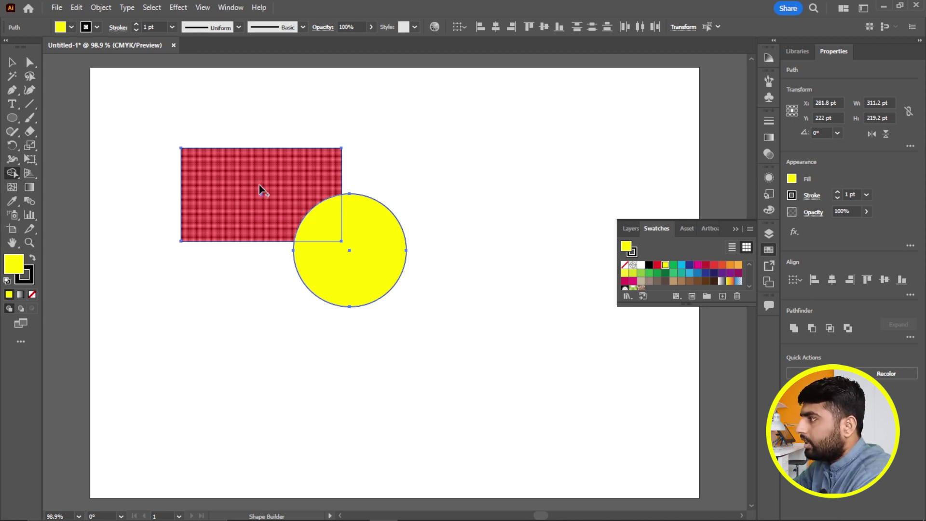
{"action": "left_click_drag", "start_coordinate": [278, 195], "coordinate": [363, 261]}
{"action": "key", "text": "v"}
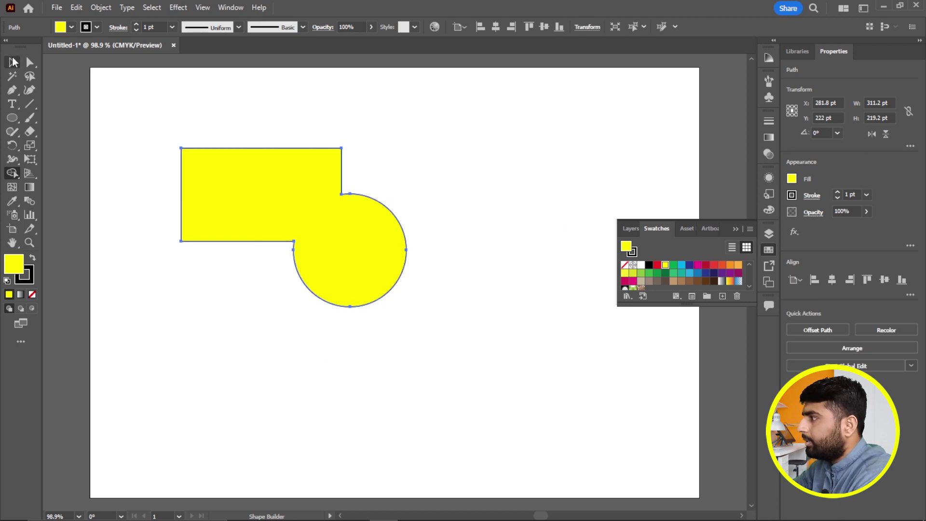
{"action": "left_click", "coordinate": [238, 363]}
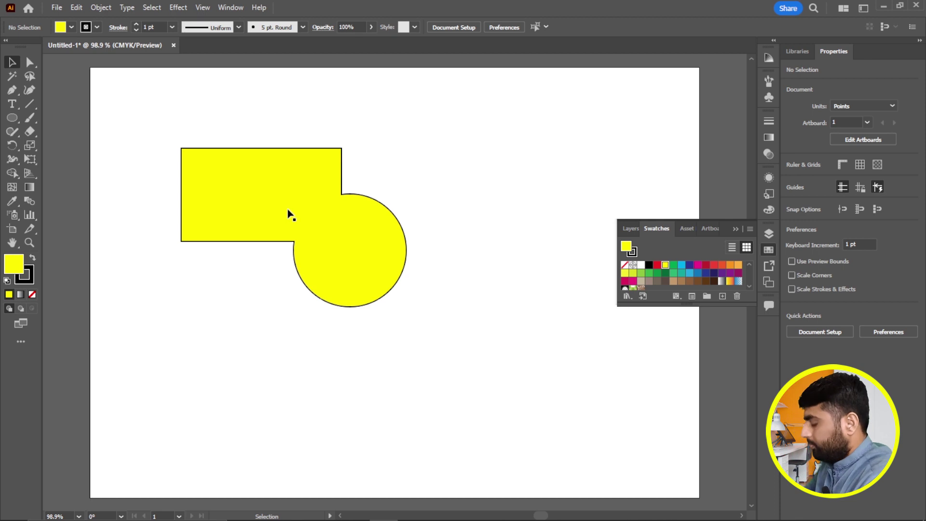
Undo the merge and delete the rectangle and circle to clear the artboard
{"action": "key", "text": "a"}
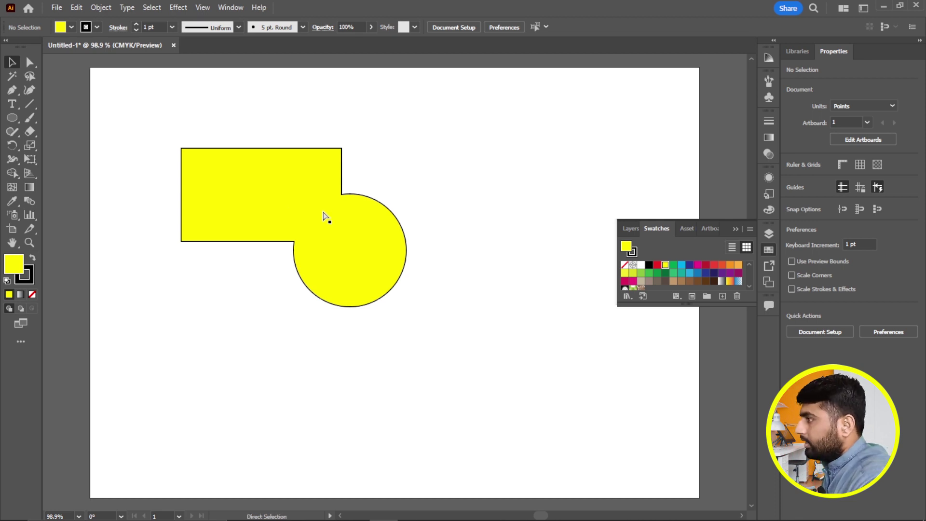
{"action": "key", "text": "ctrl+z"}
{"action": "key", "text": "ctrl+z"}
{"action": "key", "text": "v"}
{"action": "left_click_drag", "start_coordinate": [155, 143], "coordinate": [400, 340]}
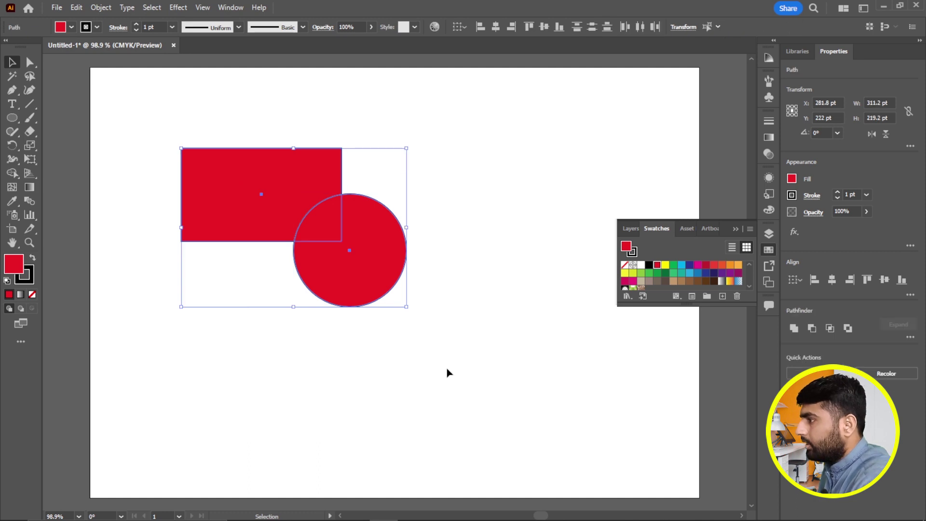
{"action": "key", "text": "Return"}
{"action": "key", "text": "Return"}
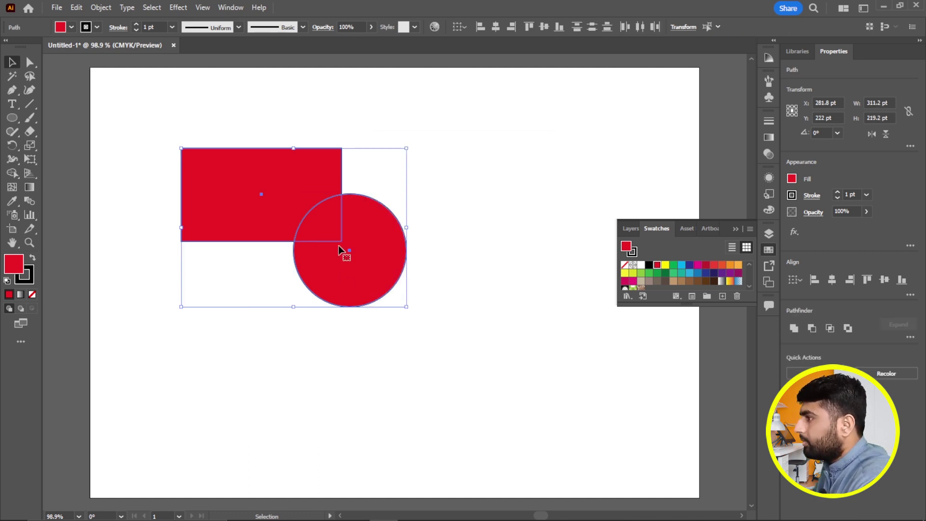
{"action": "key", "text": "Delete"}
Draw an unfilled flask outline: a large circle, a thin rim ellipse and a neck rectangle
{"action": "left_click", "coordinate": [12, 118]}
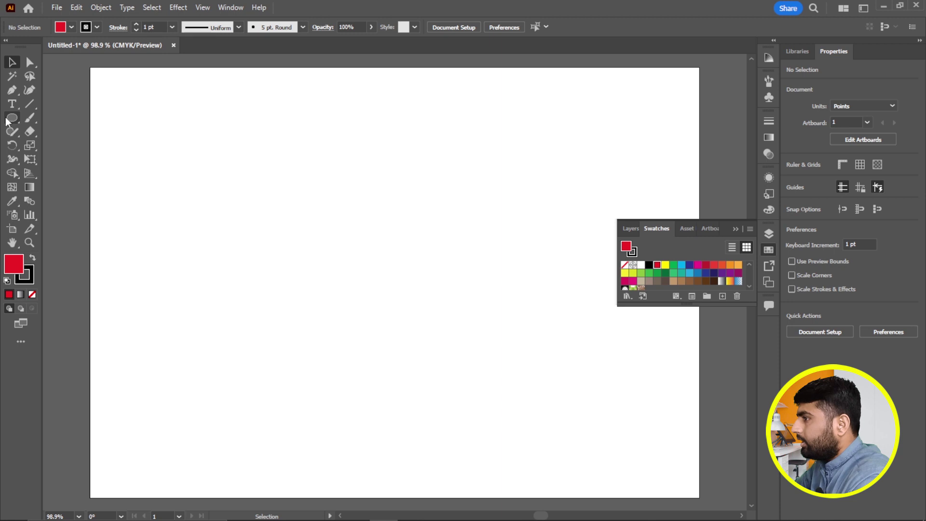
{"action": "left_click", "coordinate": [624, 264]}
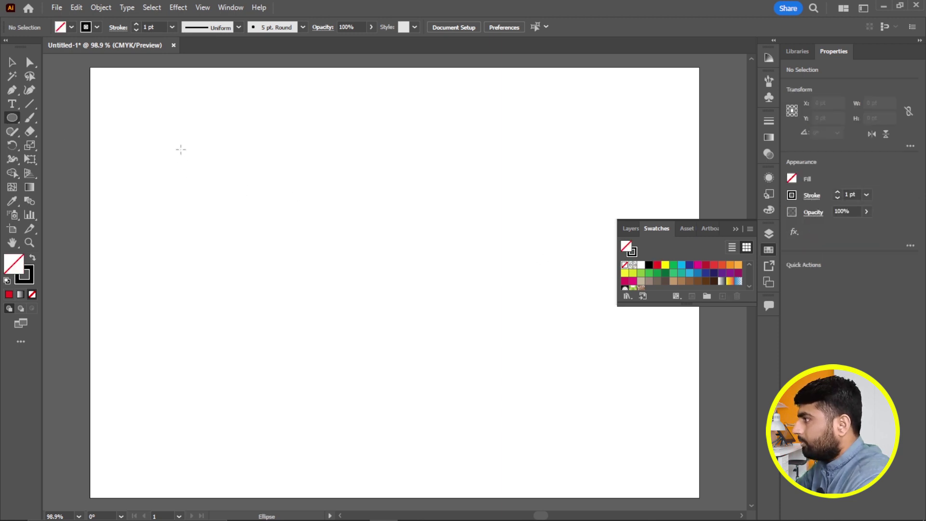
{"action": "left_click_drag", "start_coordinate": [180, 149], "coordinate": [236, 202]}
{"action": "left_click_drag", "start_coordinate": [194, 142], "coordinate": [323, 271]}
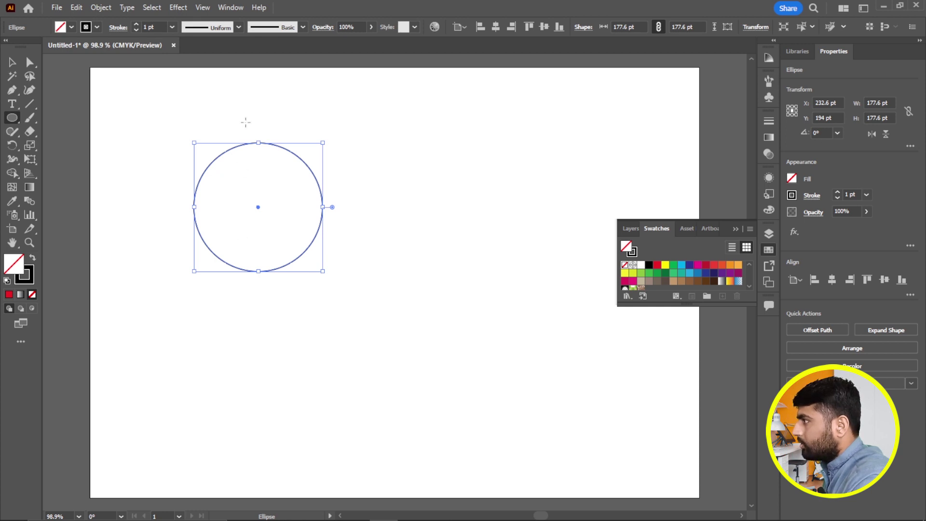
{"action": "left_click_drag", "start_coordinate": [237, 110], "coordinate": [287, 117]}
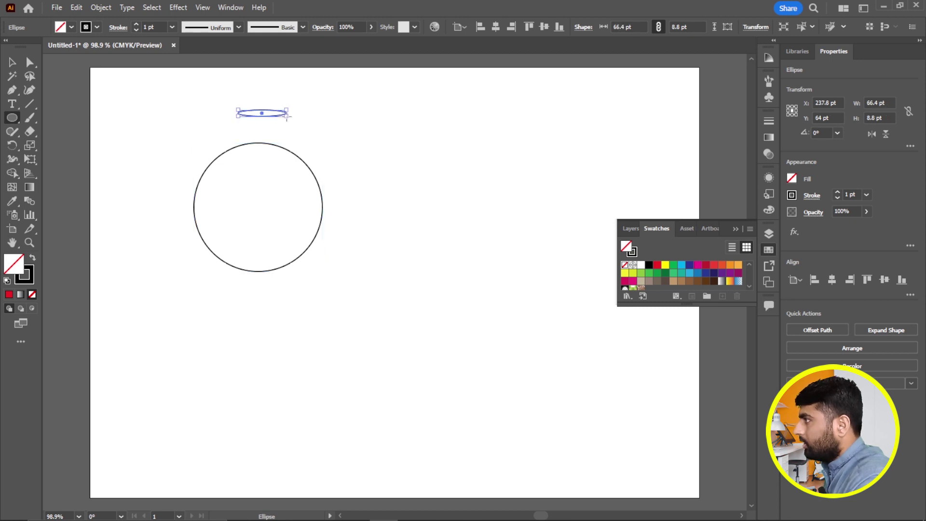
{"action": "left_click_drag", "start_coordinate": [12, 118], "coordinate": [65, 120]}
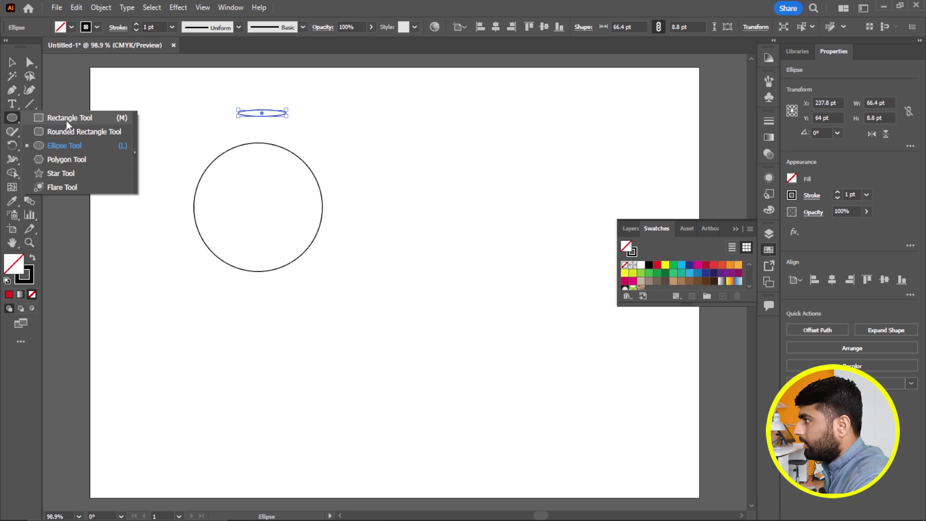
{"action": "left_click_drag", "start_coordinate": [241, 117], "coordinate": [283, 161]}
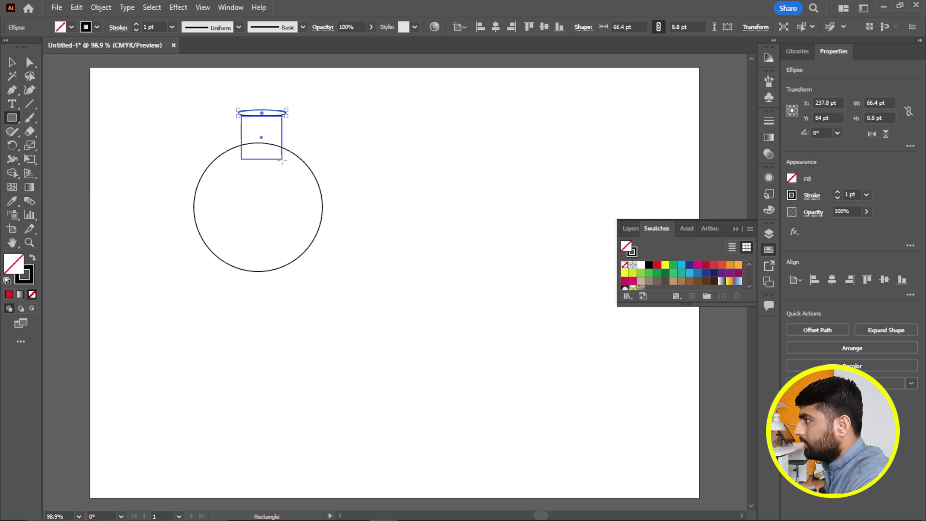
{"action": "left_click_drag", "start_coordinate": [283, 161], "coordinate": [284, 160]}
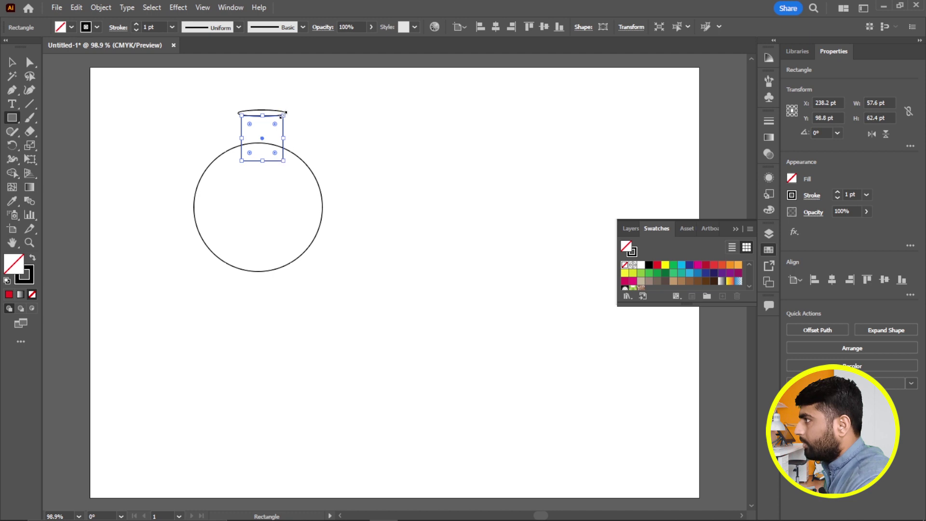
Centre the neck horizontally on the circle, then centre the rim ellipse over the neck
{"action": "left_click", "coordinate": [12, 62]}
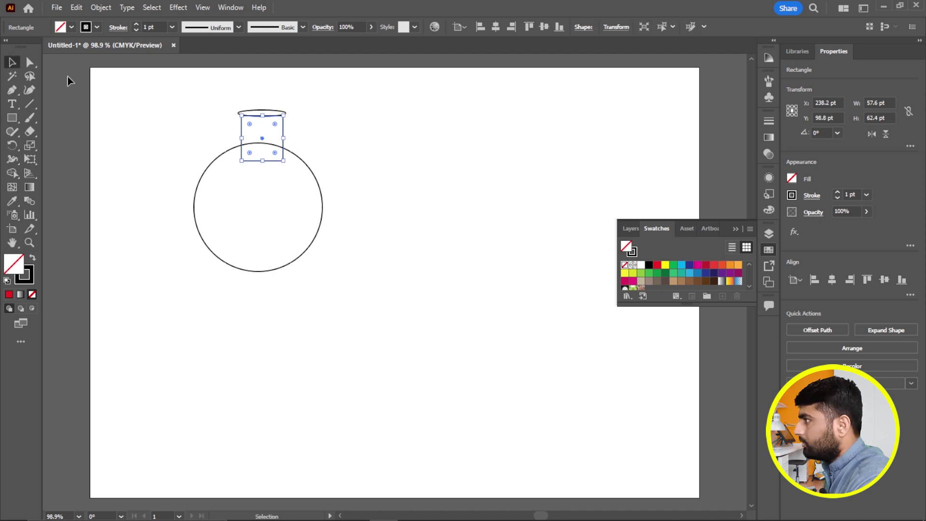
{"action": "left_click", "coordinate": [256, 114]}
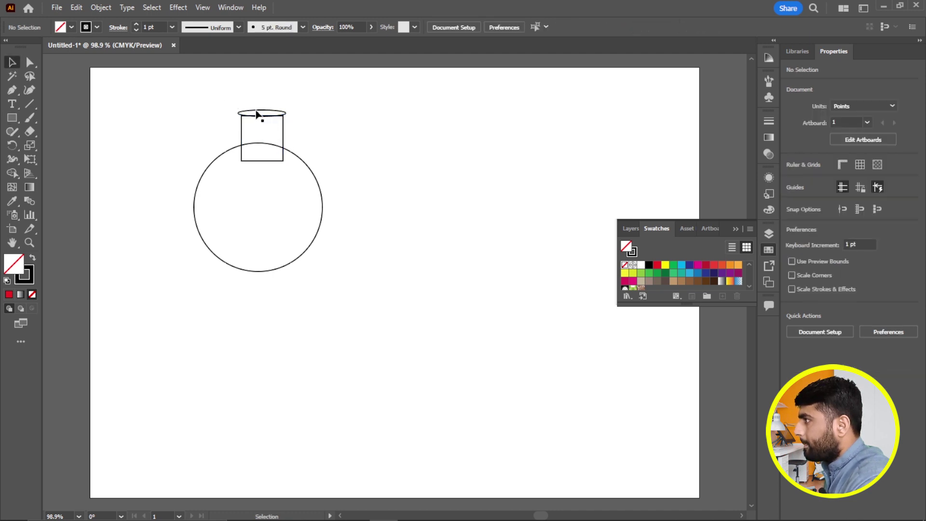
{"action": "left_click", "coordinate": [259, 110]}
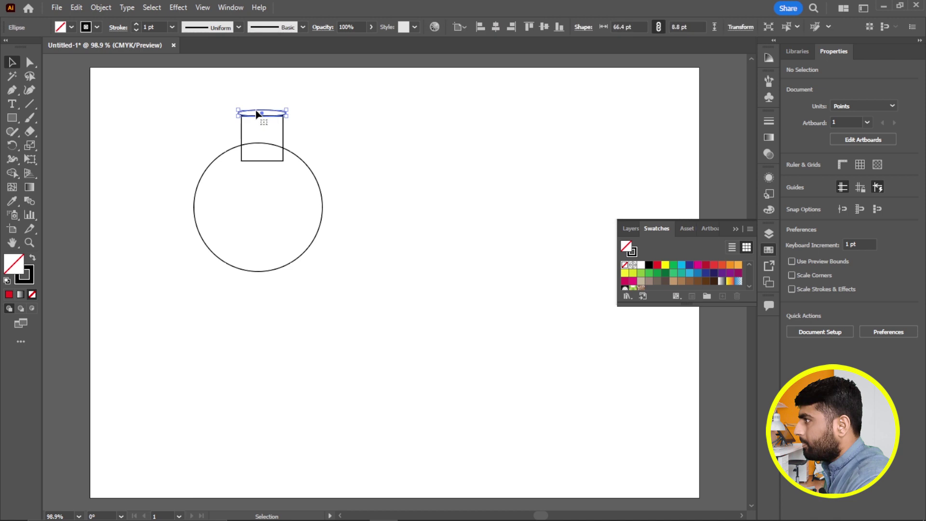
{"action": "left_click", "coordinate": [293, 118]}
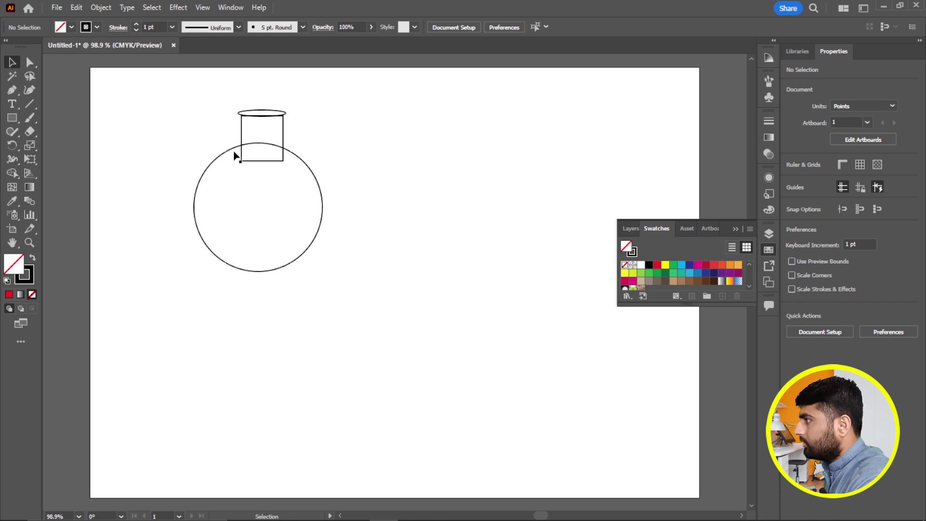
{"action": "left_click", "coordinate": [212, 160]}
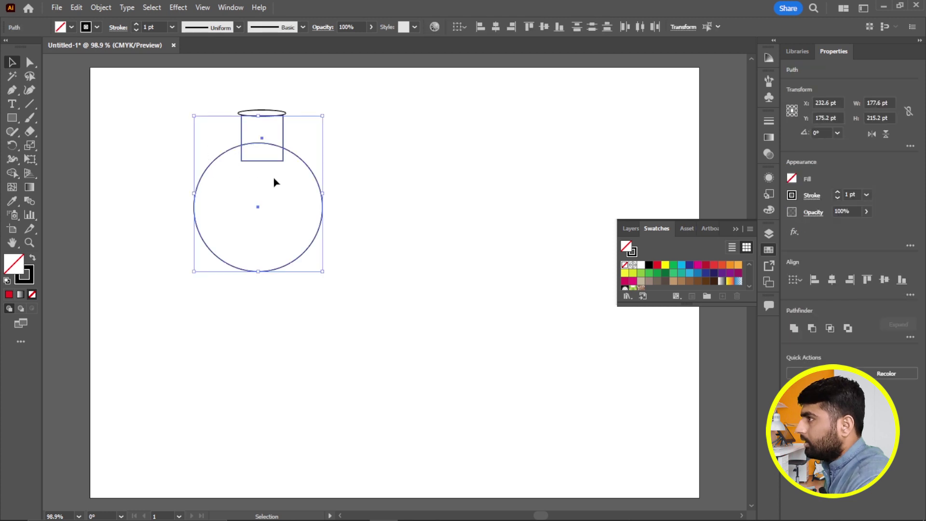
{"action": "left_click", "coordinate": [496, 28]}
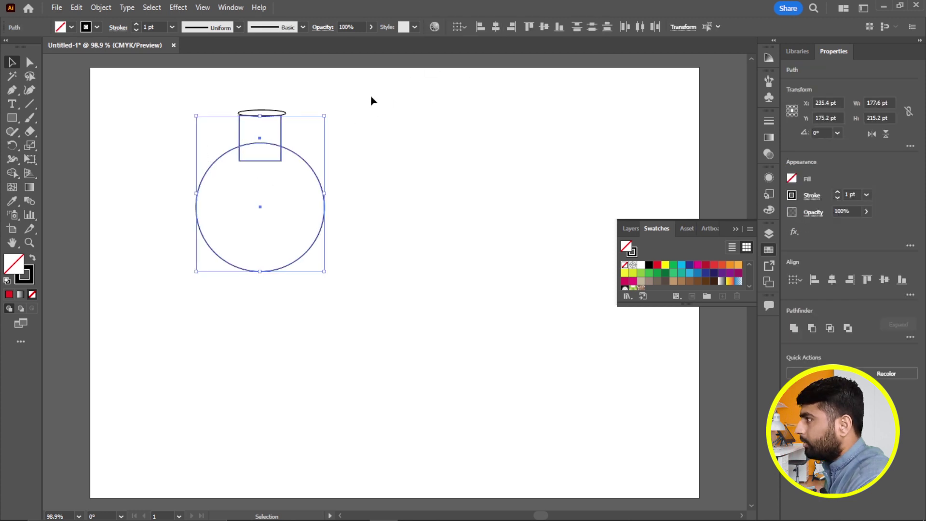
{"action": "left_click", "coordinate": [370, 146]}
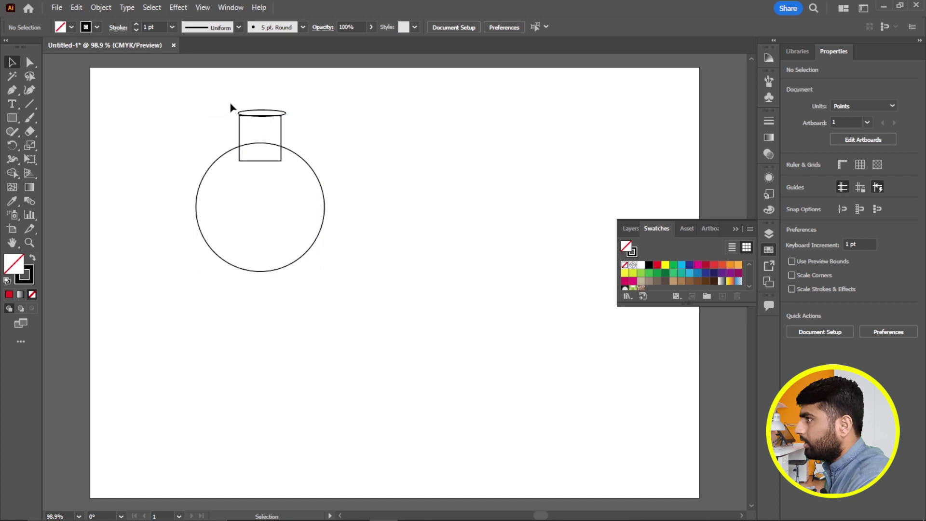
{"action": "left_click_drag", "start_coordinate": [231, 107], "coordinate": [268, 138]}
{"action": "left_click", "coordinate": [492, 32]}
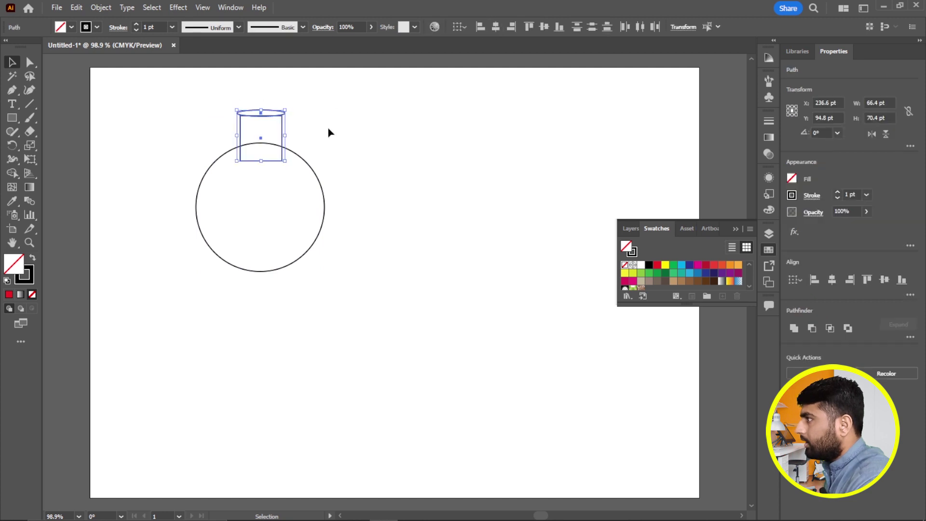
Fill all the flask shapes red
{"action": "left_click", "coordinate": [328, 132]}
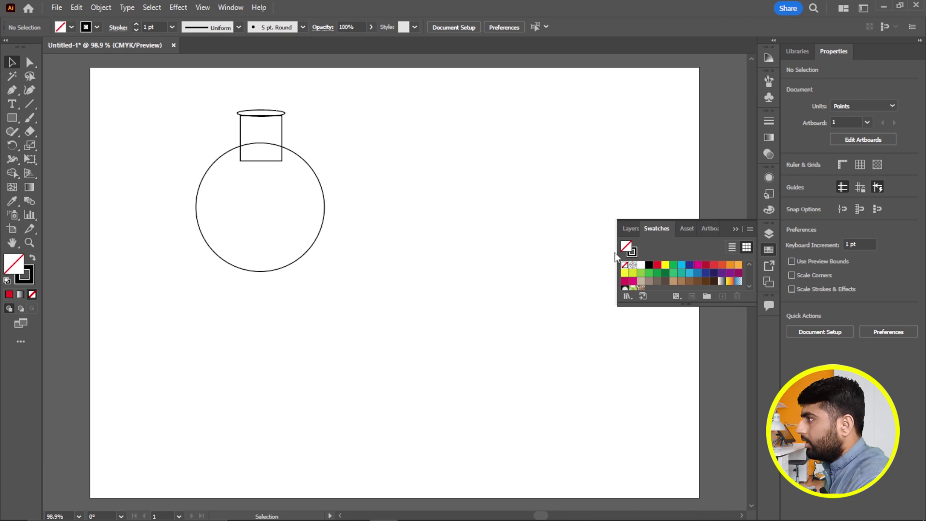
{"action": "left_click_drag", "start_coordinate": [176, 98], "coordinate": [392, 310]}
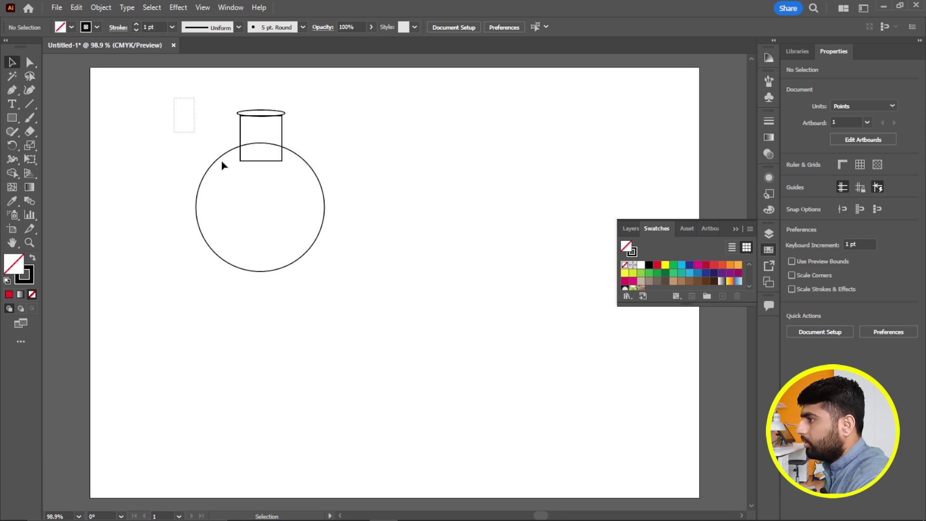
{"action": "left_click", "coordinate": [657, 265]}
{"action": "left_click", "coordinate": [448, 285]}
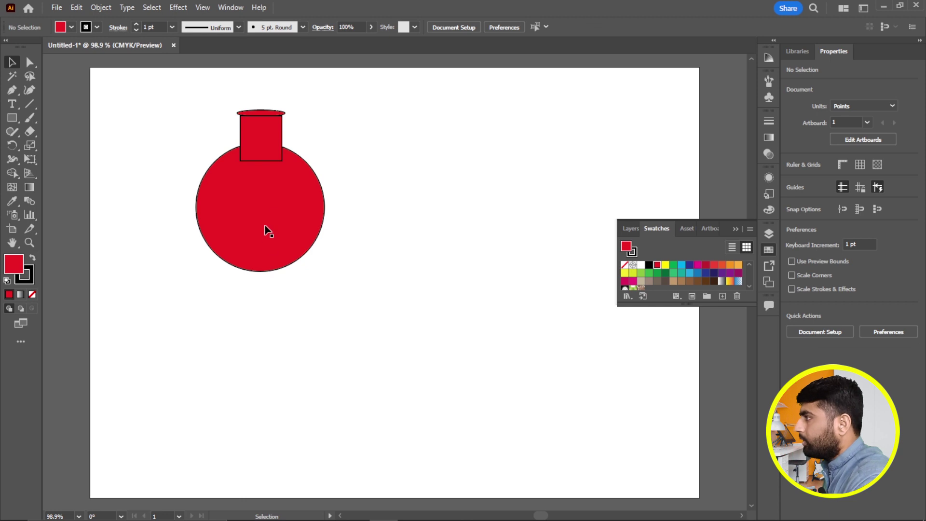
Merge the circle and neck into one flask shape with the Shape Builder tool
{"action": "left_click", "coordinate": [13, 174]}
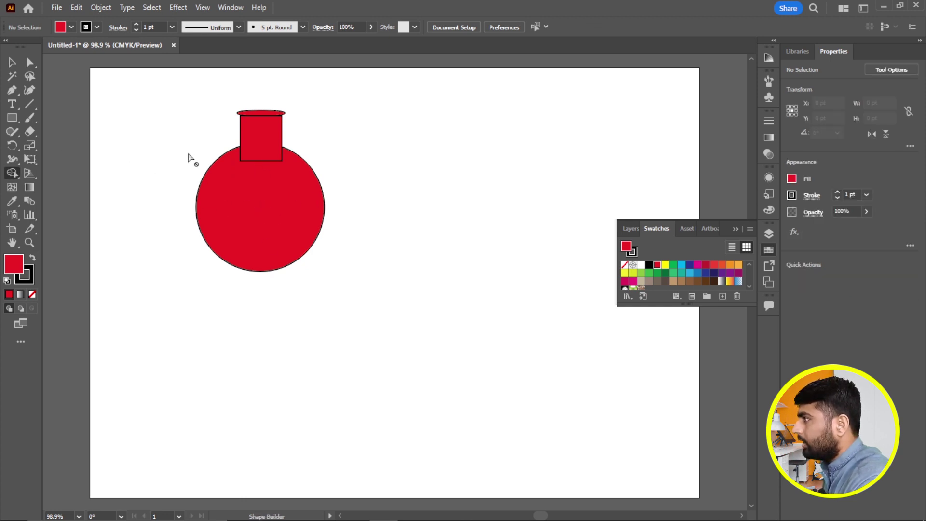
{"action": "key", "text": "v"}
{"action": "left_click_drag", "start_coordinate": [169, 87], "coordinate": [383, 283]}
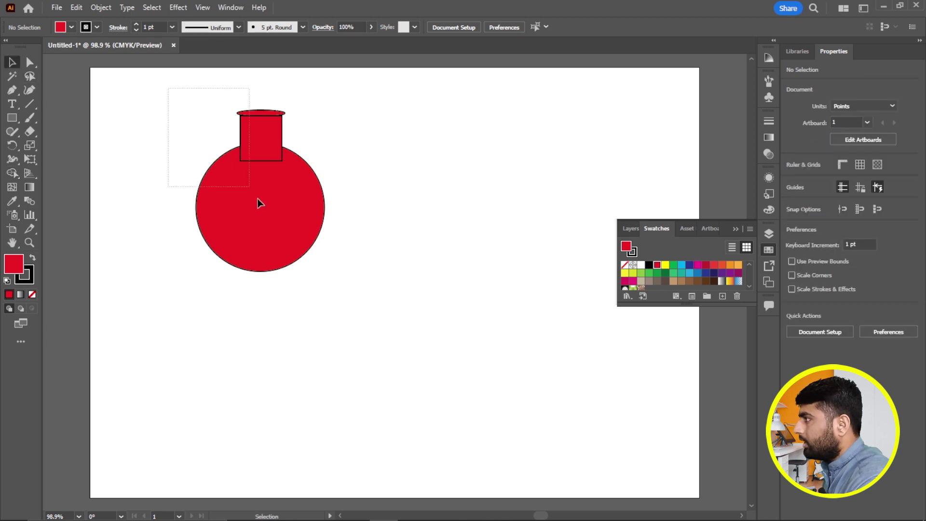
{"action": "left_click", "coordinate": [14, 173]}
{"action": "mouse_move", "coordinate": [270, 151]}
{"action": "left_mouse_down"}
{"action": "mouse_move", "coordinate": [268, 126]}
{"action": "mouse_move", "coordinate": [285, 154]}
{"action": "left_mouse_up"}
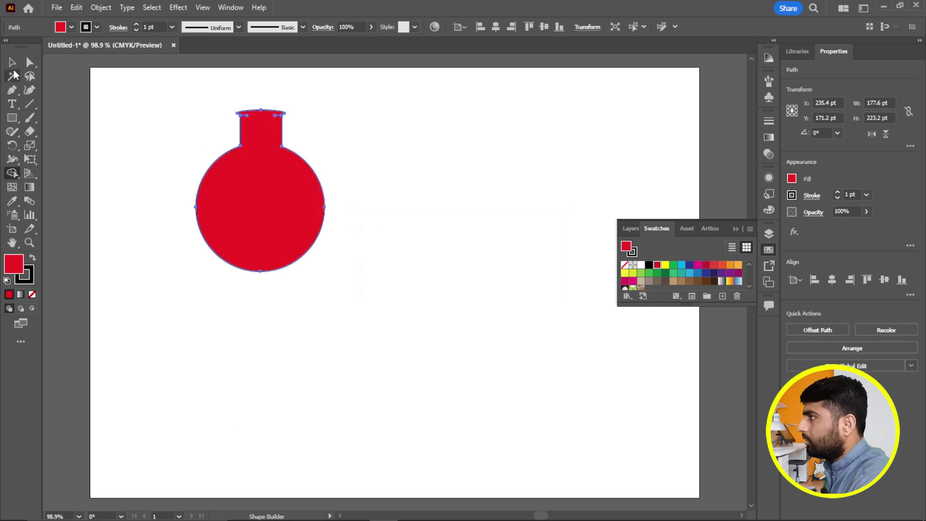
{"action": "key", "text": "v"}
{"action": "left_click", "coordinate": [154, 190]}
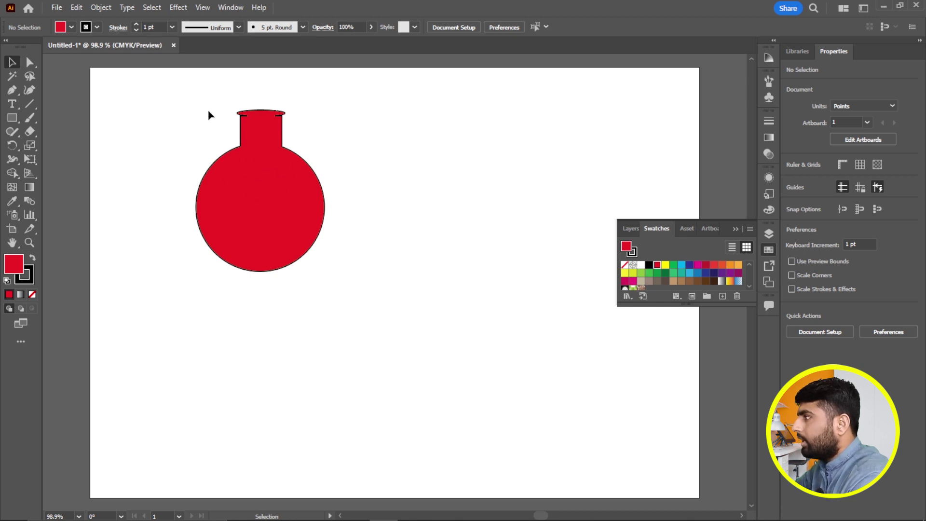
Recolour the flask yellow
{"action": "left_click_drag", "start_coordinate": [182, 97], "coordinate": [270, 216]}
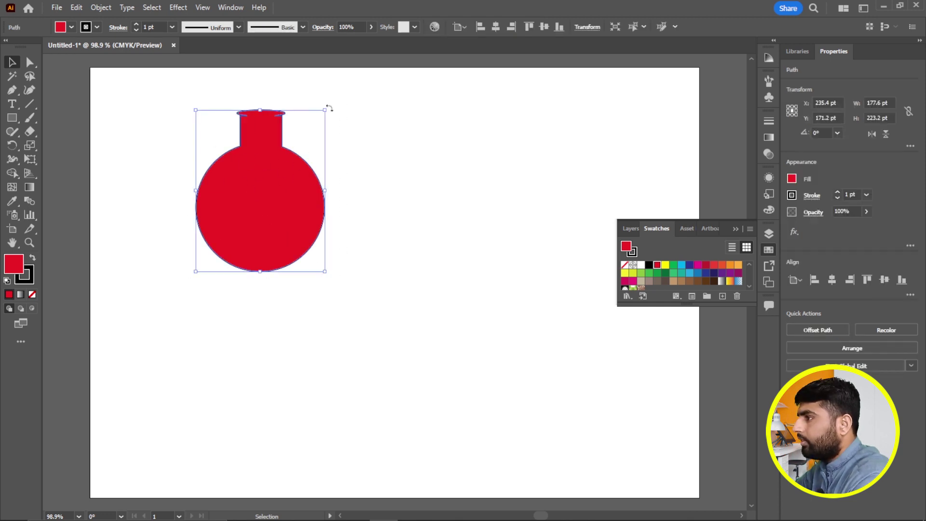
{"action": "left_click", "coordinate": [666, 266]}
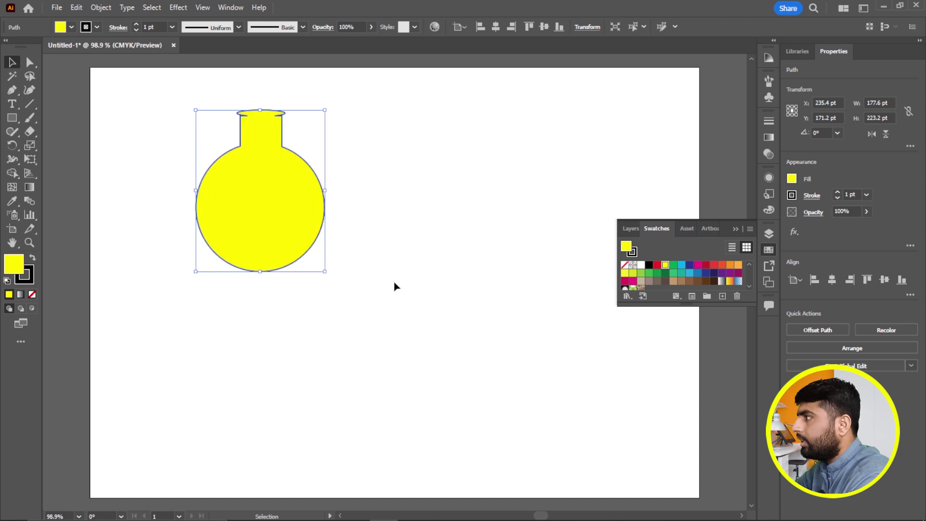
{"action": "left_click", "coordinate": [394, 285]}
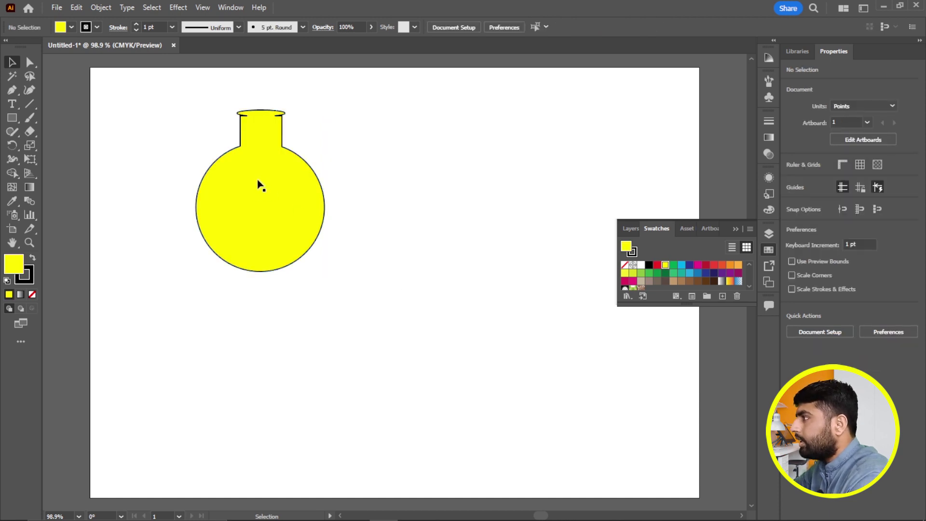
Scale the flask down and move it into the top-left corner of the artboard
{"action": "left_click_drag", "start_coordinate": [260, 186], "coordinate": [179, 171]}
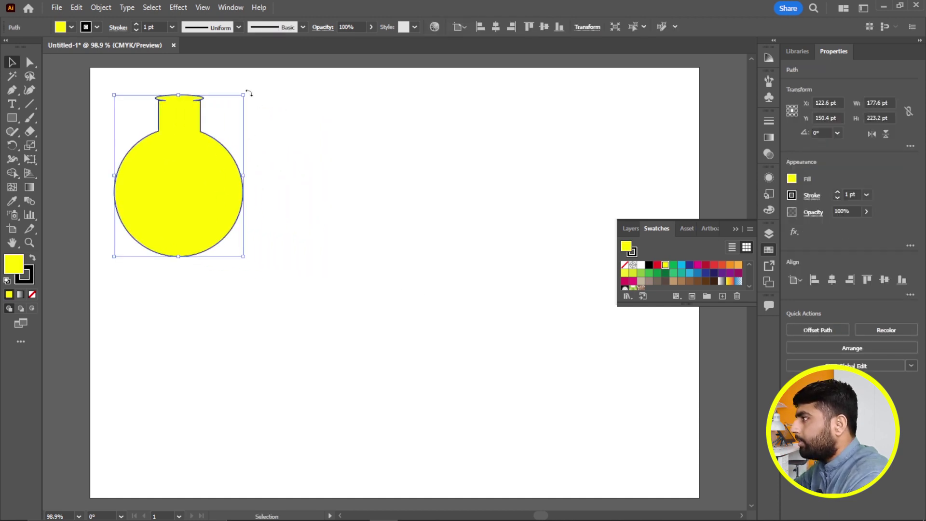
{"action": "left_click_drag", "start_coordinate": [244, 96], "coordinate": [189, 156]}
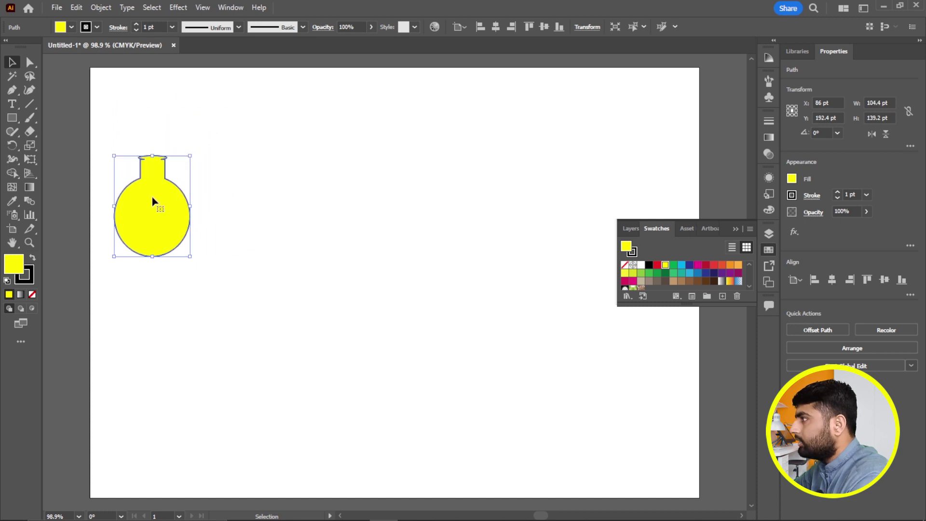
{"action": "left_click_drag", "start_coordinate": [152, 196], "coordinate": [147, 129]}
{"action": "left_click_drag", "start_coordinate": [185, 88], "coordinate": [177, 111]}
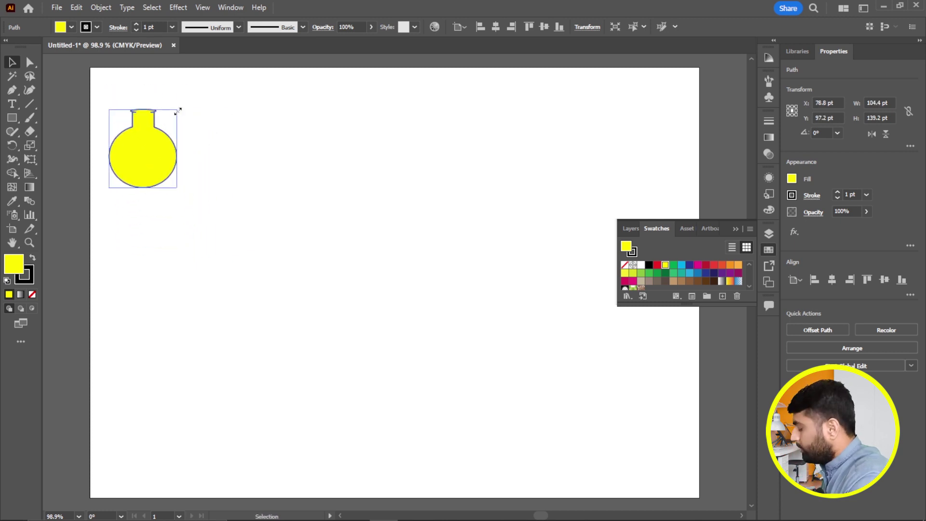
{"action": "mouse_move", "coordinate": [177, 111]}
{"action": "left_mouse_down"}
{"action": "mouse_move", "coordinate": [154, 137]}
{"action": "mouse_move", "coordinate": [119, 120]}
{"action": "left_mouse_up"}
{"action": "left_click", "coordinate": [187, 178]}
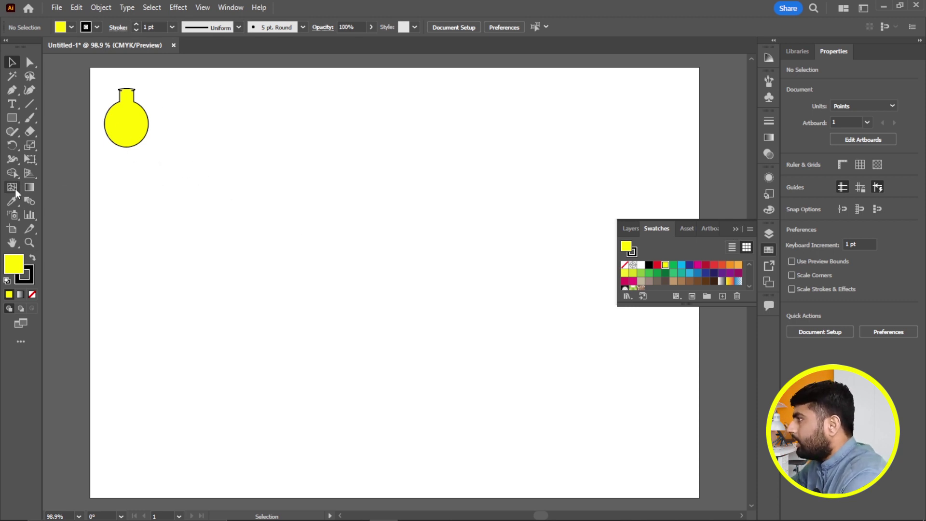
{"action": "left_click_drag", "start_coordinate": [17, 118], "coordinate": [70, 144]}
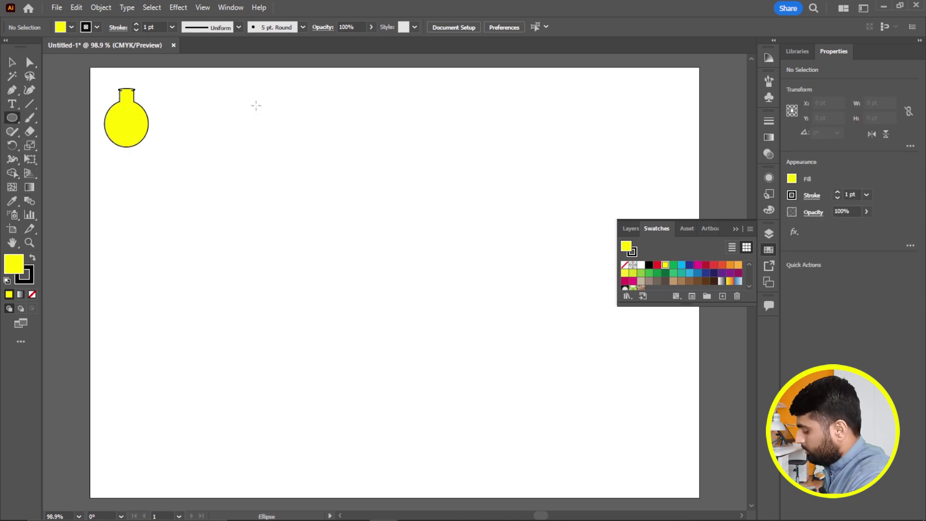
Draw a large circle right of the flask, fill it orange-red, and remove its outline
{"action": "left_click_drag", "start_coordinate": [255, 101], "coordinate": [405, 227]}
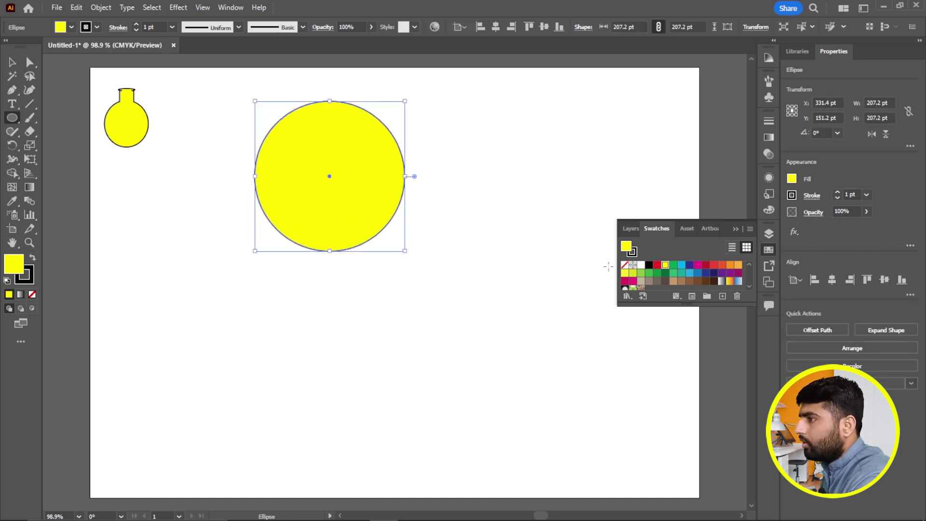
{"action": "left_click", "coordinate": [715, 266]}
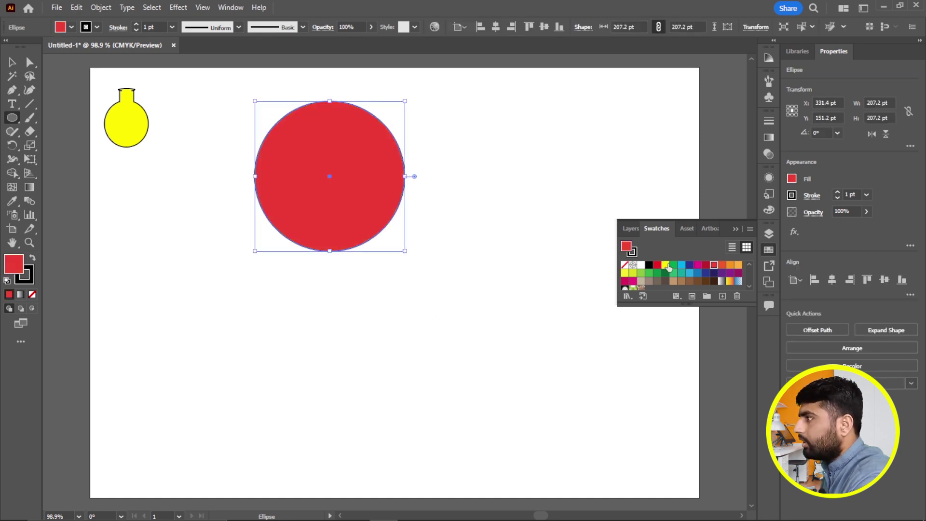
{"action": "left_click", "coordinate": [725, 269]}
{"action": "left_click", "coordinate": [603, 298]}
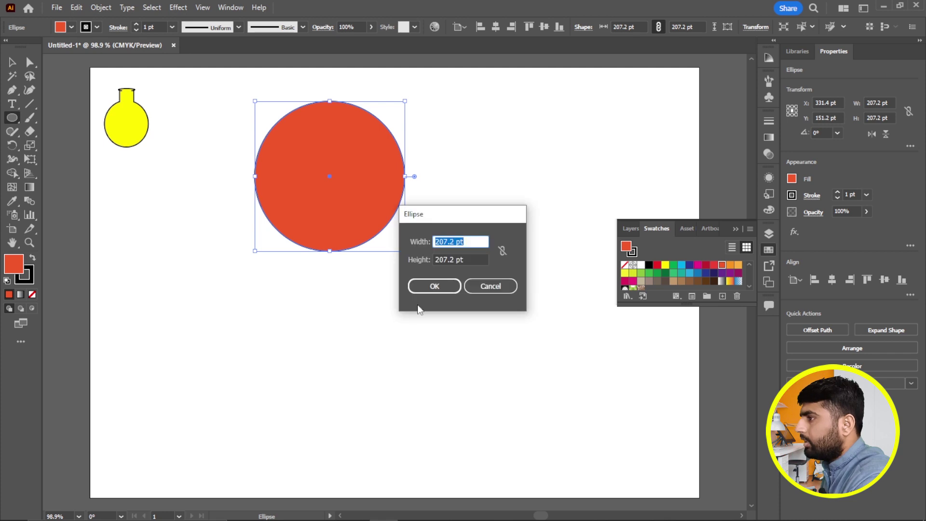
{"action": "left_click", "coordinate": [492, 289]}
{"action": "left_click", "coordinate": [635, 253]}
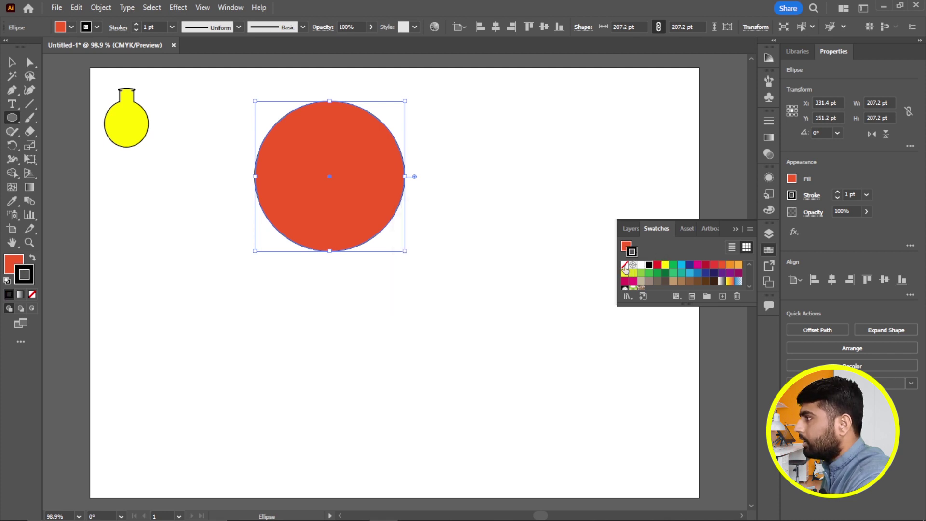
{"action": "left_click", "coordinate": [12, 64]}
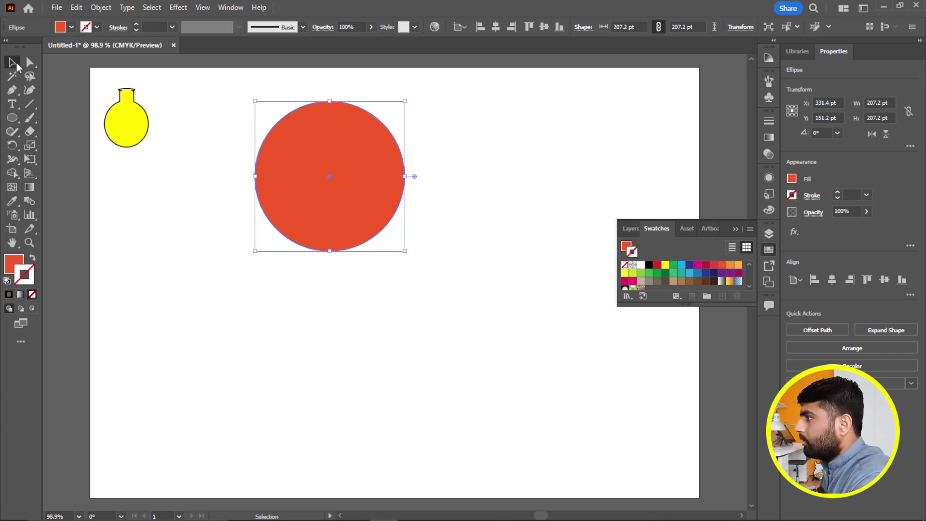
{"action": "left_click", "coordinate": [217, 223]}
{"action": "left_click", "coordinate": [330, 188]}
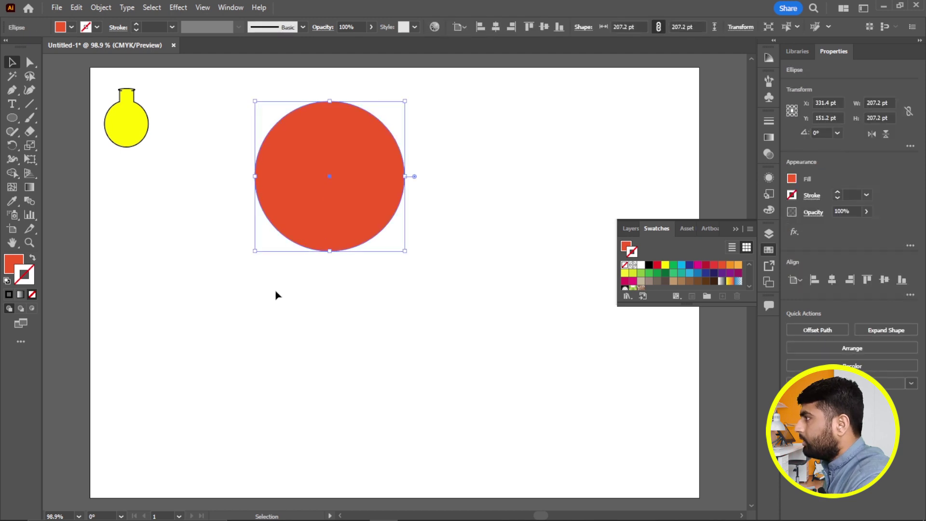
{"action": "left_click", "coordinate": [12, 89]}
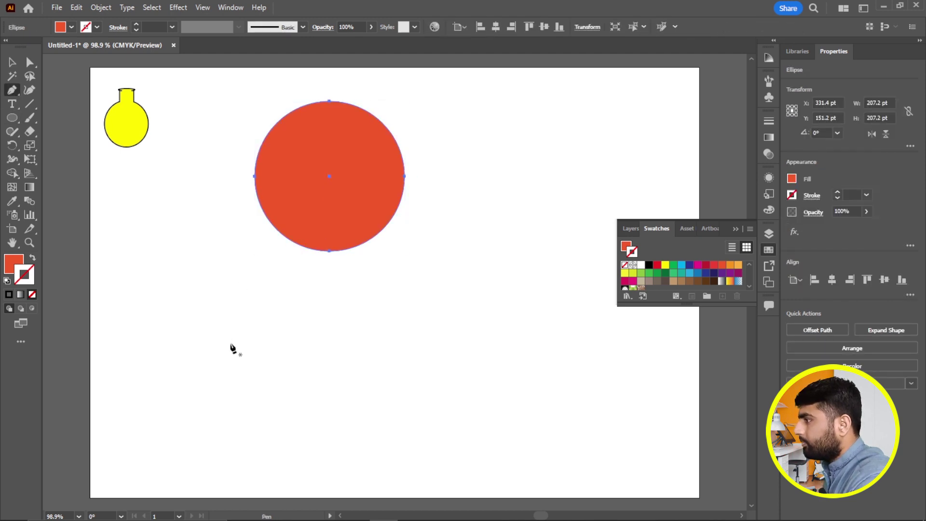
Draw a curved path below the circle, fill it yellow, and remove its outline
{"action": "left_click_drag", "start_coordinate": [223, 327], "coordinate": [315, 377]}
{"action": "left_click_drag", "start_coordinate": [398, 369], "coordinate": [514, 334]}
{"action": "key", "text": "Escape"}
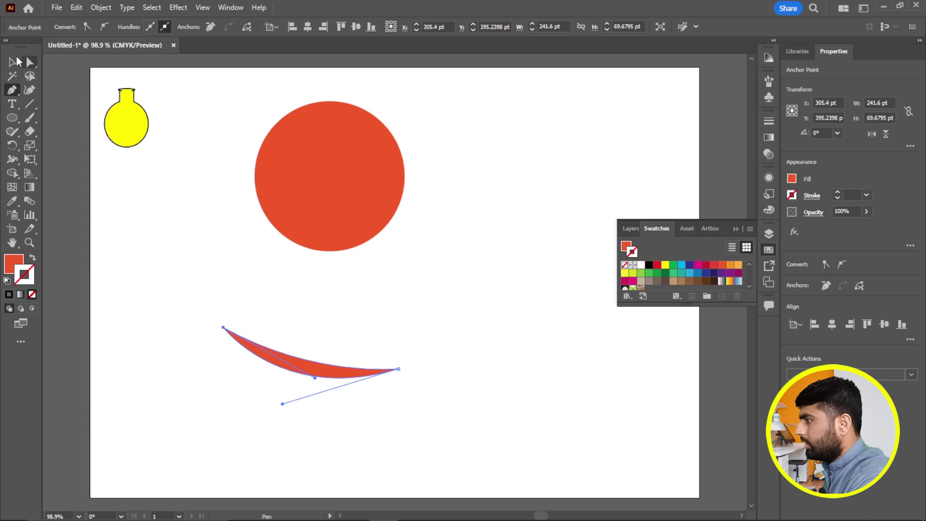
{"action": "left_click", "coordinate": [15, 64]}
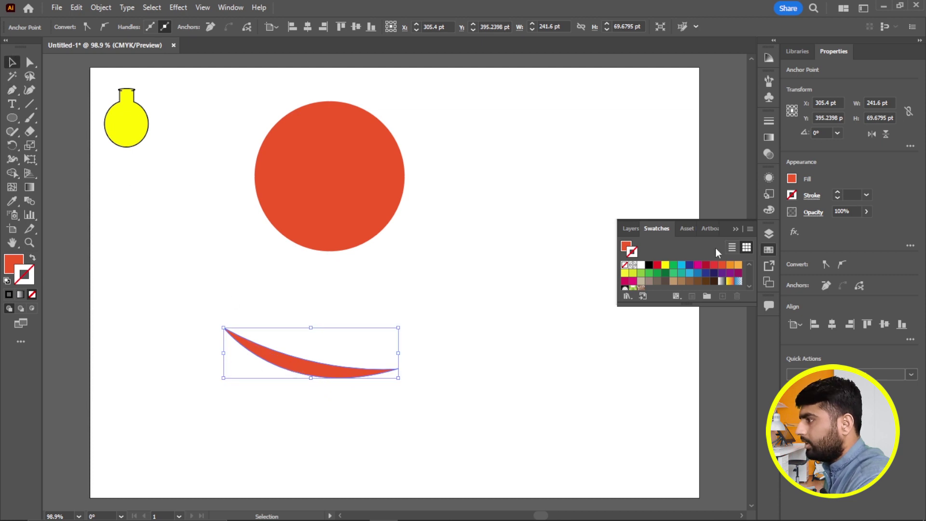
{"action": "left_click", "coordinate": [223, 331]}
{"action": "left_click", "coordinate": [624, 264]}
Stack three copies of the yellow curve across the red circle, enlarged past its edges
{"action": "left_click", "coordinate": [320, 428]}
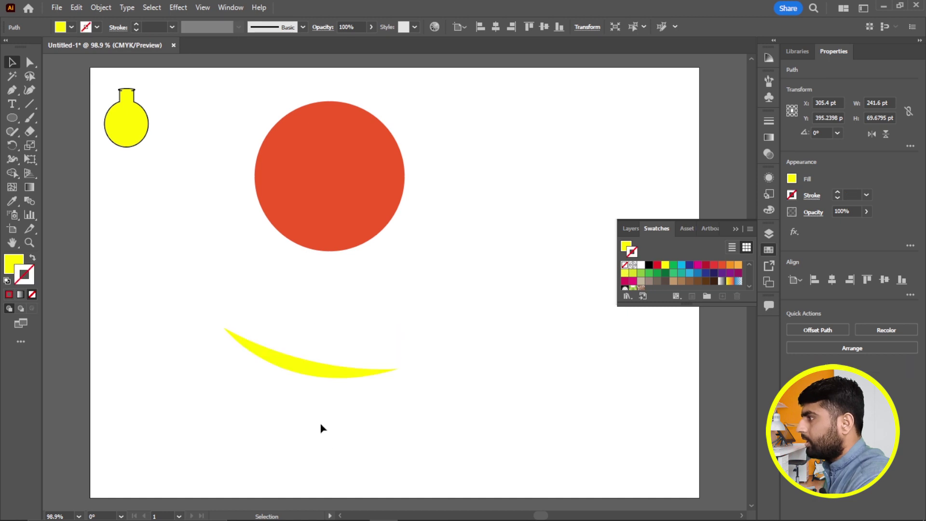
{"action": "mouse_move", "coordinate": [299, 364]}
{"action": "left_mouse_down"}
{"action": "mouse_move", "coordinate": [326, 275]}
{"action": "mouse_move", "coordinate": [311, 343]}
{"action": "left_mouse_up"}
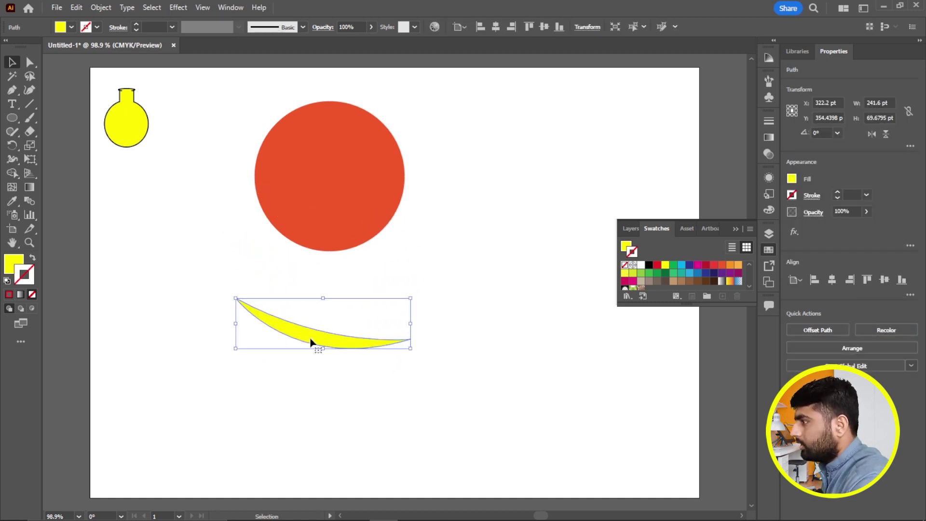
{"action": "left_click_drag", "start_coordinate": [313, 339], "coordinate": [328, 274]}
{"action": "mouse_move", "coordinate": [405, 381]}
{"action": "left_mouse_down"}
{"action": "mouse_move", "coordinate": [336, 274]}
{"action": "mouse_move", "coordinate": [337, 151]}
{"action": "left_mouse_up"}
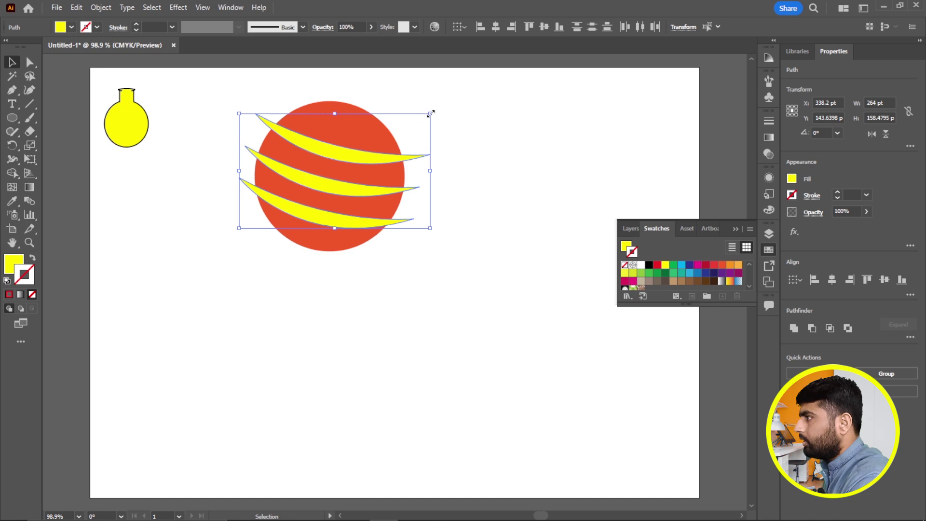
{"action": "left_click_drag", "start_coordinate": [431, 113], "coordinate": [447, 102]}
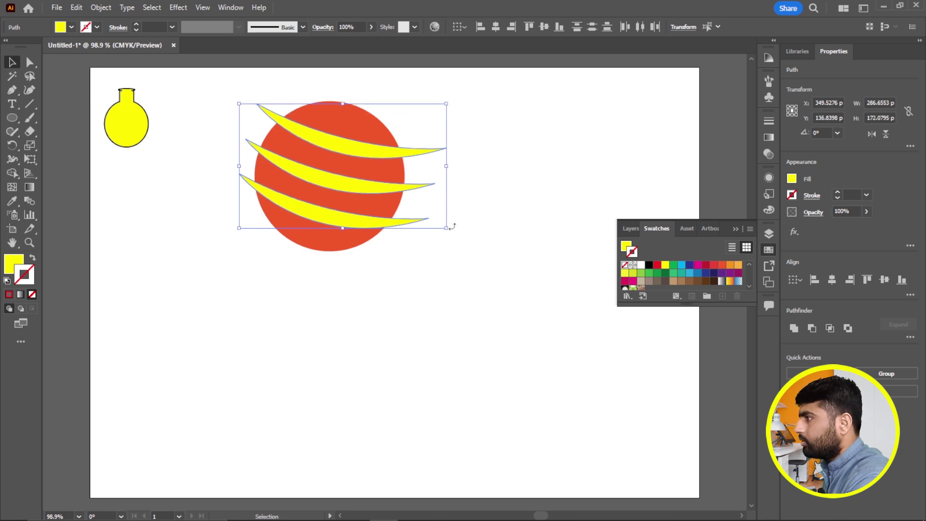
{"action": "left_click_drag", "start_coordinate": [446, 227], "coordinate": [462, 235]}
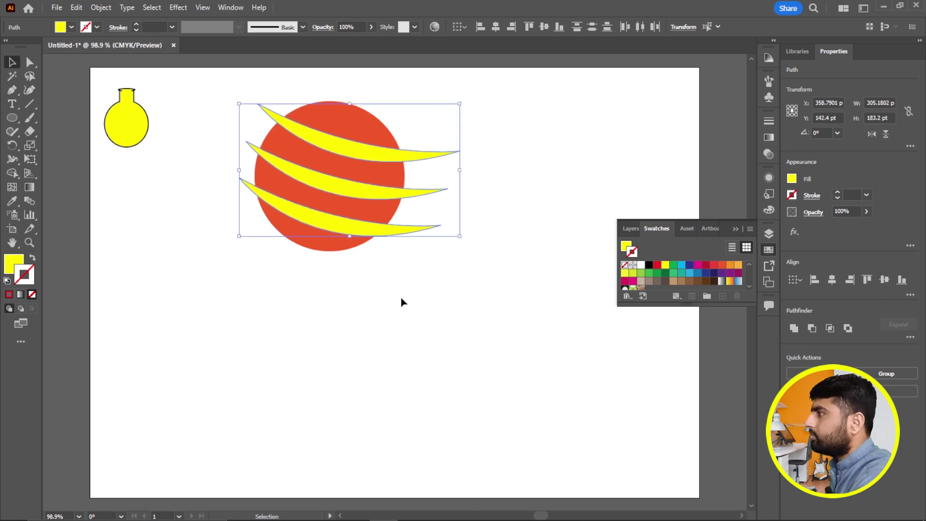
{"action": "left_click", "coordinate": [385, 301]}
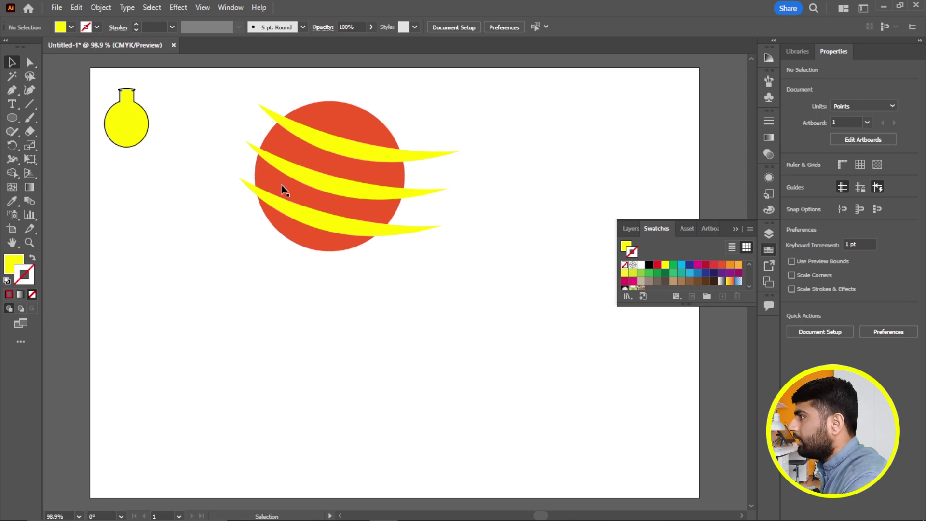
{"action": "left_click_drag", "start_coordinate": [215, 89], "coordinate": [481, 289]}
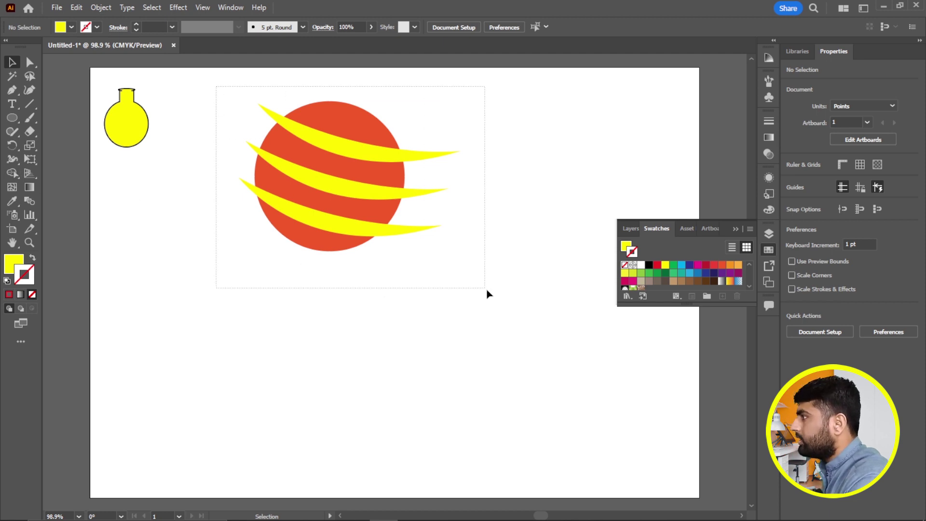
With Shape Builder, merge the left stripe tips, delete the right tips, and remove all three yellow stripes
{"action": "left_click", "coordinate": [12, 172]}
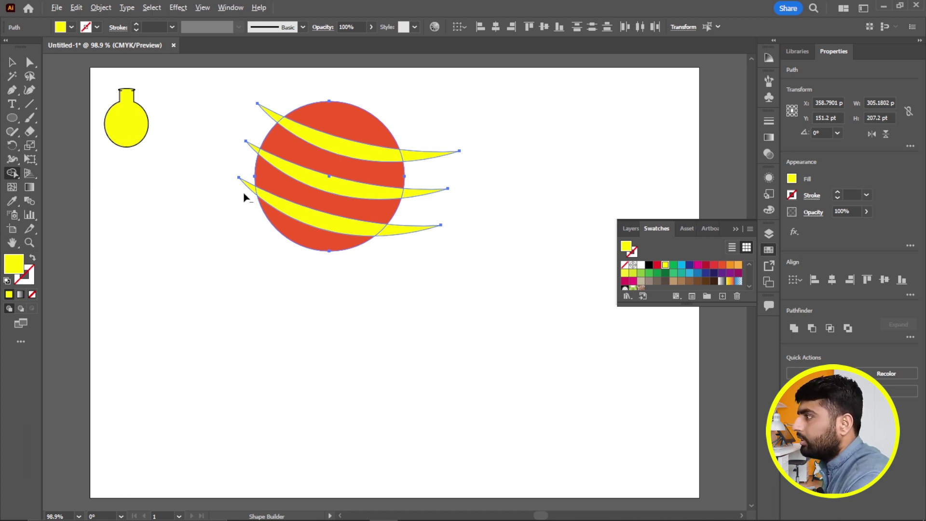
{"action": "left_click_drag", "start_coordinate": [251, 163], "coordinate": [277, 104]}
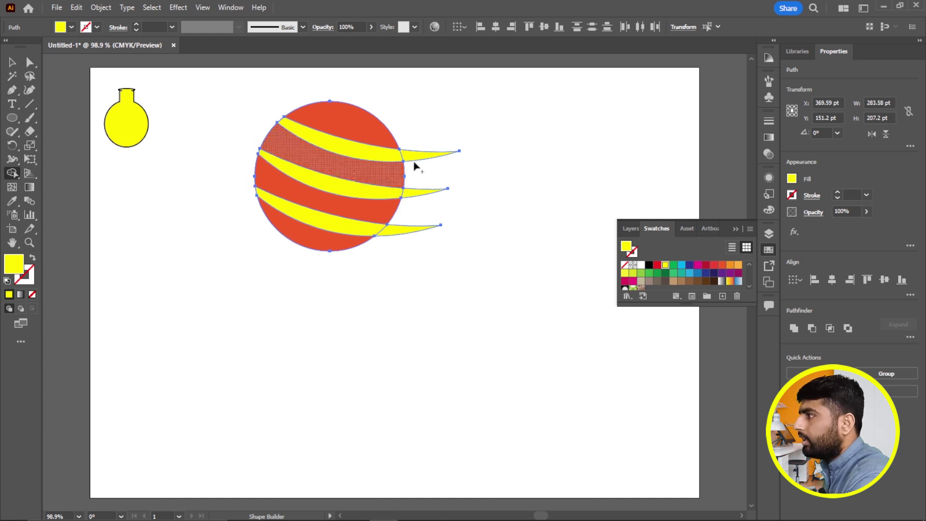
{"action": "left_click_drag", "start_coordinate": [423, 152], "coordinate": [407, 240]}
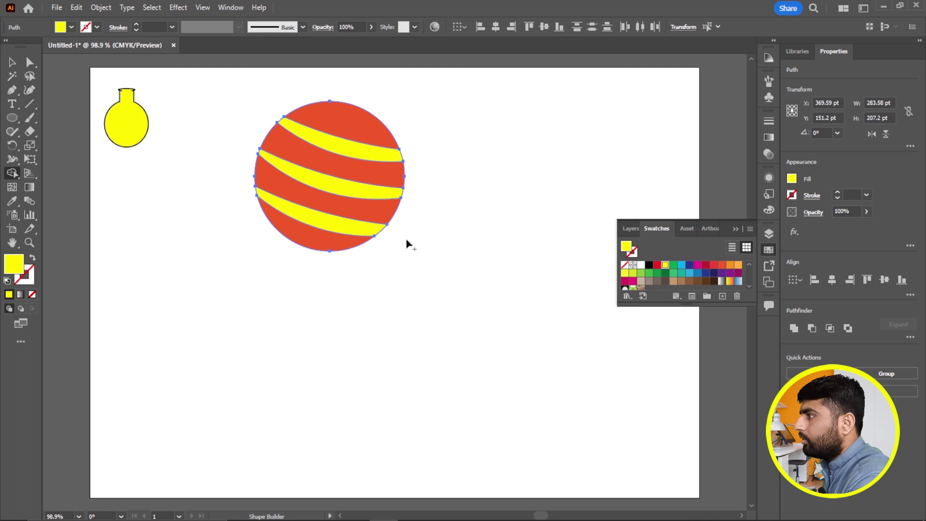
{"action": "left_click", "coordinate": [339, 227], "text": "alt"}
{"action": "left_click", "coordinate": [346, 191], "text": "alt"}
{"action": "left_click", "coordinate": [347, 150], "text": "alt"}
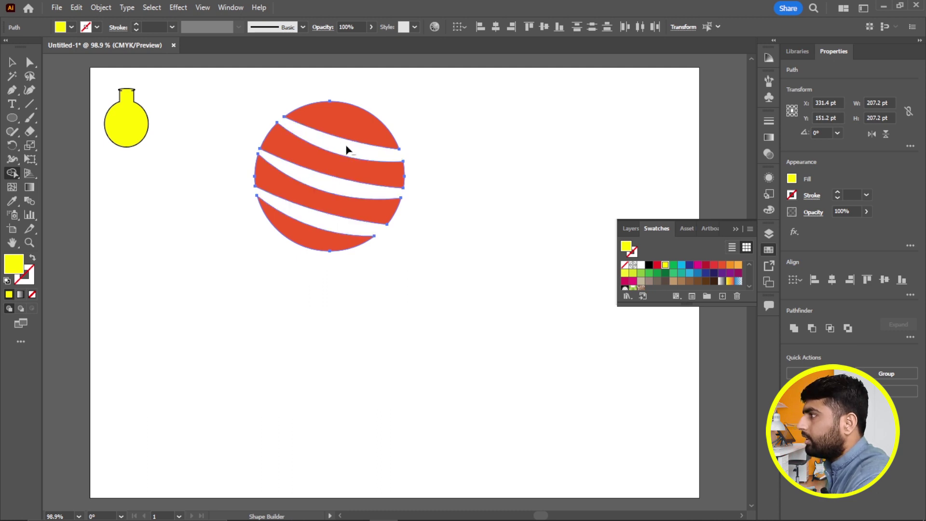
{"action": "left_click", "coordinate": [13, 62]}
{"action": "left_click", "coordinate": [205, 274]}
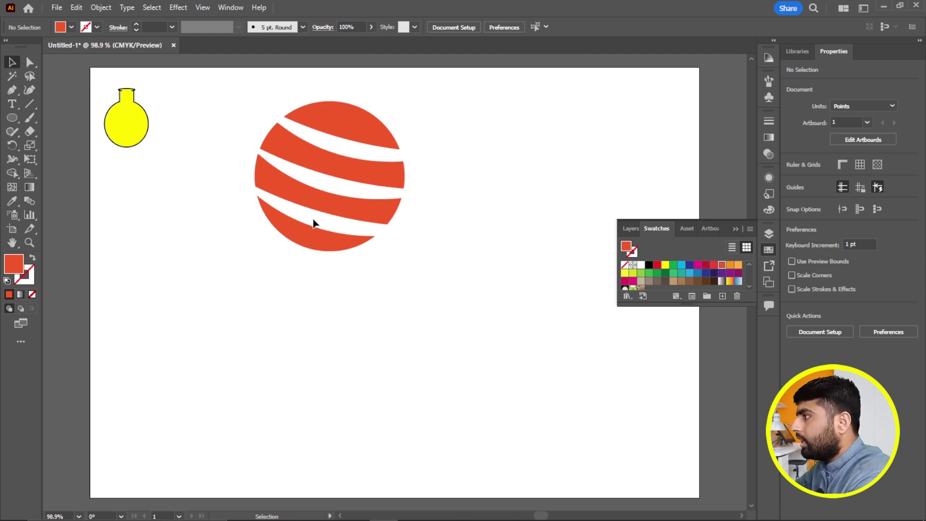
{"action": "left_click", "coordinate": [316, 241]}
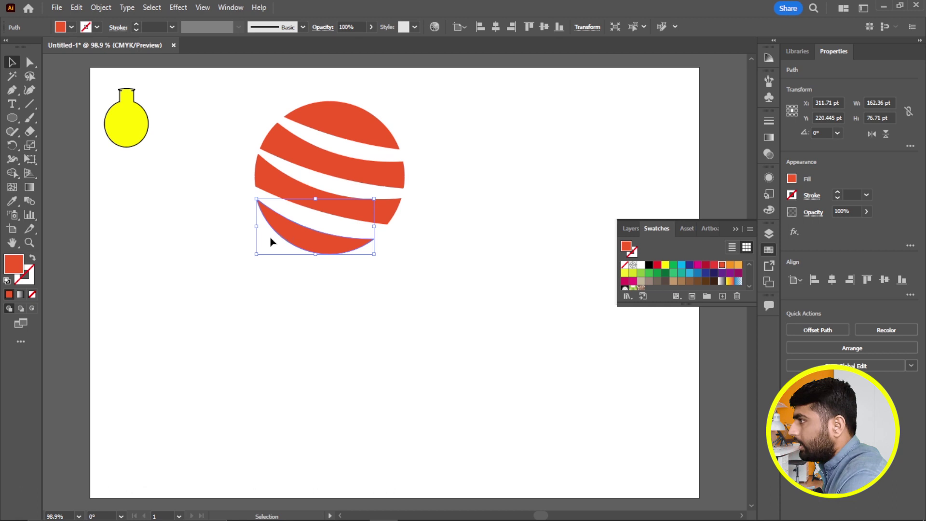
Nudge the bottom piece into place and group all the striped ball pieces
{"action": "key", "text": "Up"}
{"action": "key", "text": "Up"}
{"action": "key", "text": "Up"}
{"action": "key", "text": "Right"}
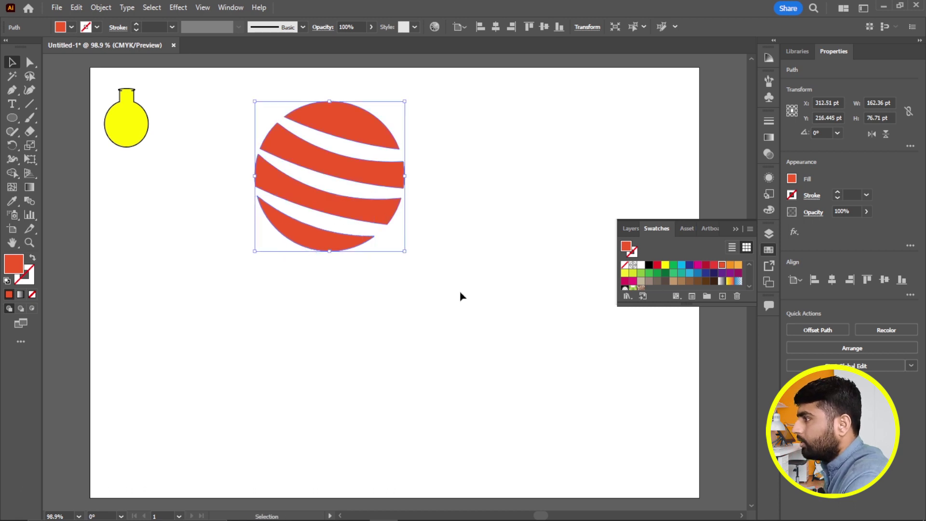
{"action": "left_click_drag", "start_coordinate": [237, 92], "coordinate": [458, 294]}
{"action": "right_click", "coordinate": [342, 164]}
{"action": "left_click", "coordinate": [395, 290]}
{"action": "left_click", "coordinate": [324, 270]}
Shrink the ball beside the flask, then draw a large circle in the page centre
{"action": "mouse_move", "coordinate": [329, 189]}
{"action": "left_mouse_down"}
{"action": "mouse_move", "coordinate": [288, 195]}
{"action": "mouse_move", "coordinate": [242, 177]}
{"action": "left_mouse_up"}
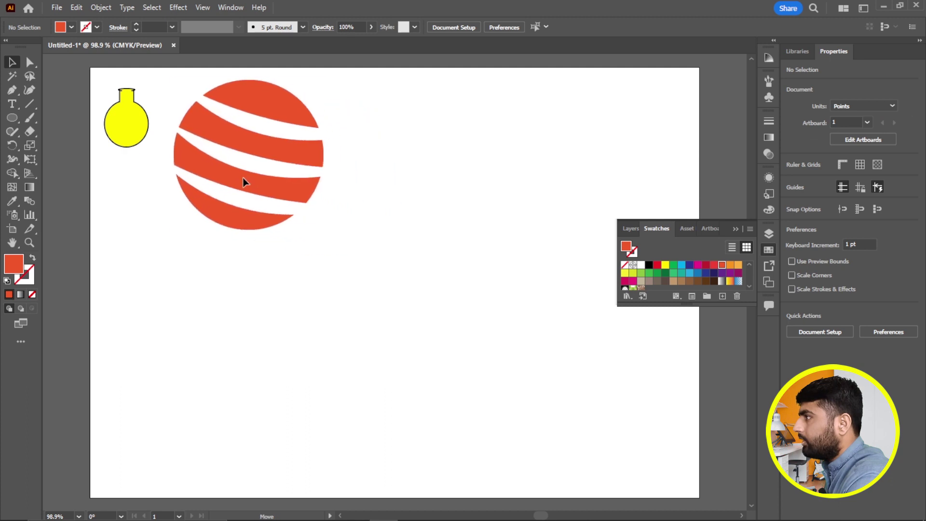
{"action": "mouse_move", "coordinate": [324, 82]}
{"action": "left_mouse_down"}
{"action": "mouse_move", "coordinate": [243, 160]}
{"action": "mouse_move", "coordinate": [217, 102]}
{"action": "left_mouse_up"}
{"action": "left_click", "coordinate": [322, 192]}
{"action": "key", "text": "l"}
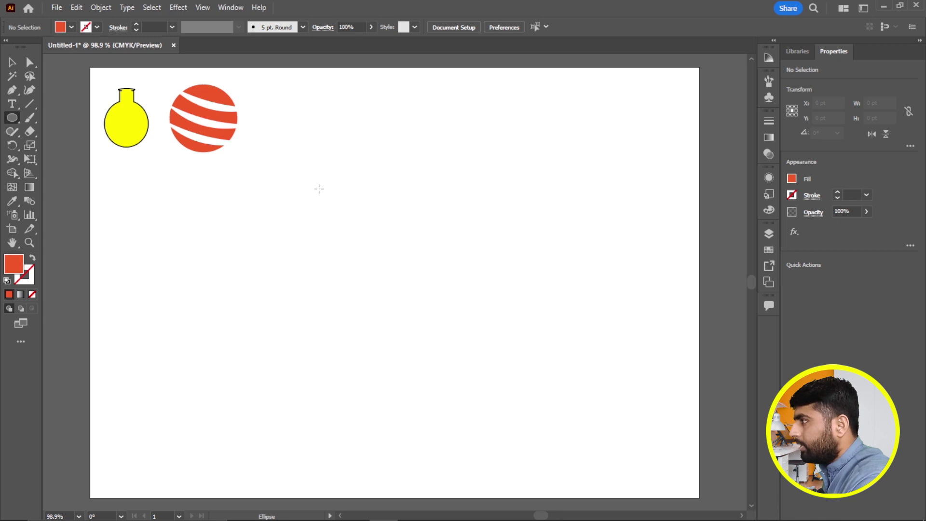
{"action": "left_click_drag", "start_coordinate": [316, 191], "coordinate": [458, 333]}
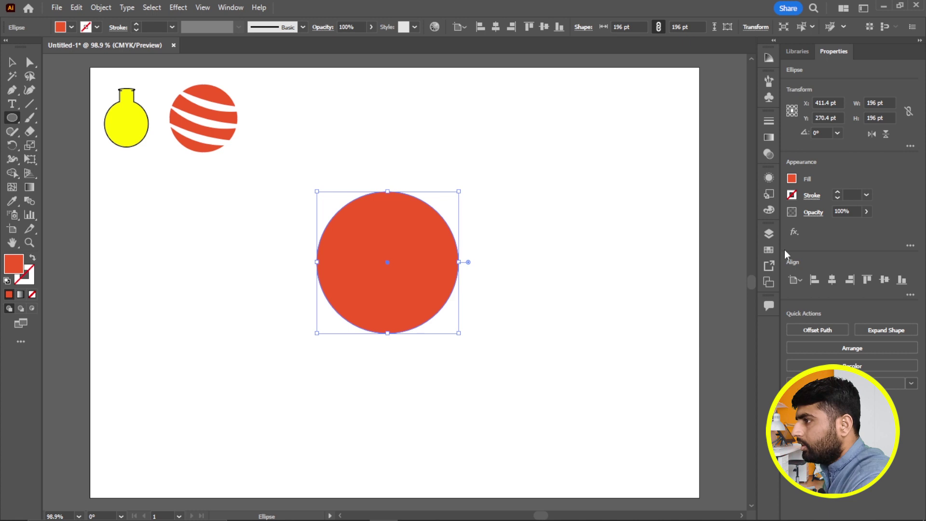
Fill the large centre circle yellow and dismiss the Ellipse size dialog
{"action": "left_click", "coordinate": [769, 249]}
{"action": "left_click", "coordinate": [697, 265]}
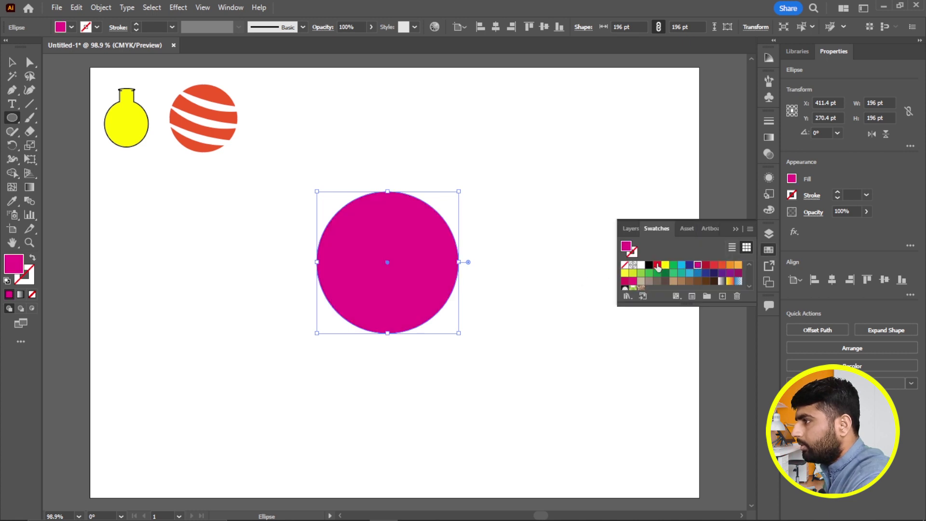
{"action": "left_click", "coordinate": [673, 265]}
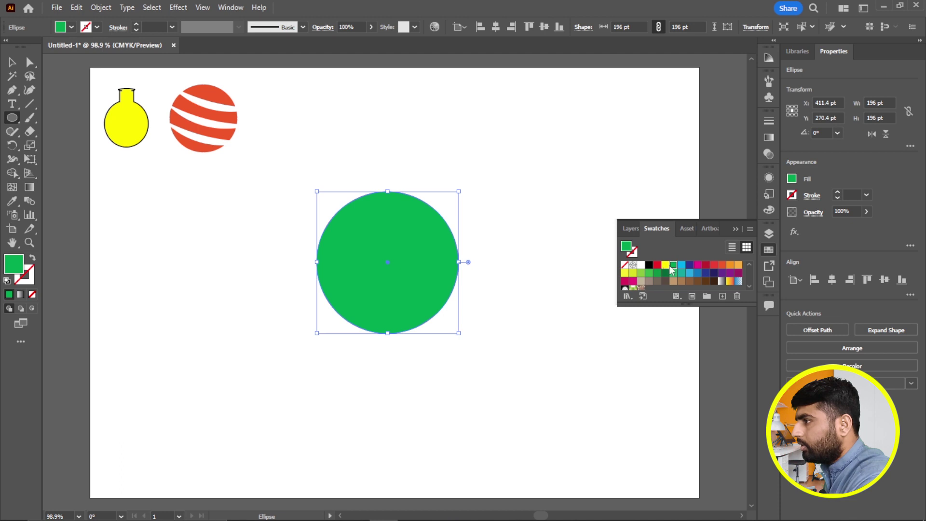
{"action": "left_click", "coordinate": [664, 265]}
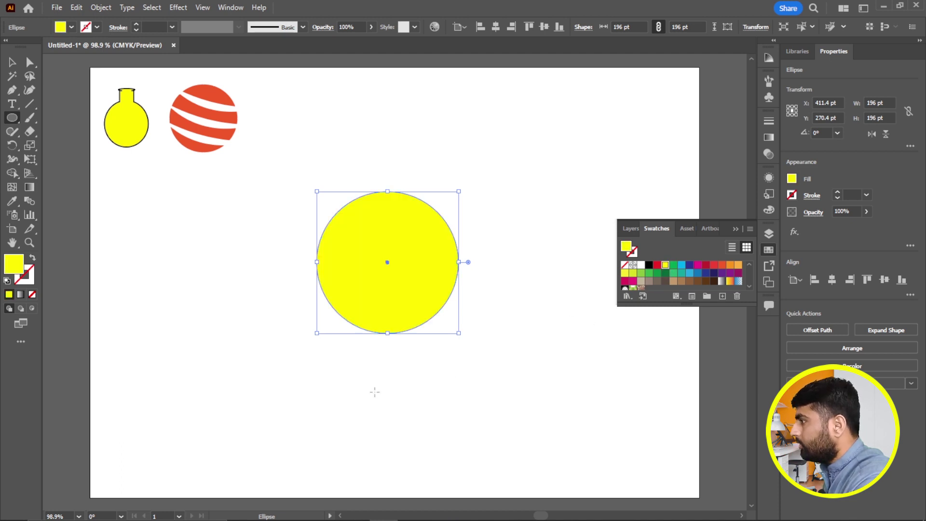
{"action": "left_click", "coordinate": [180, 352]}
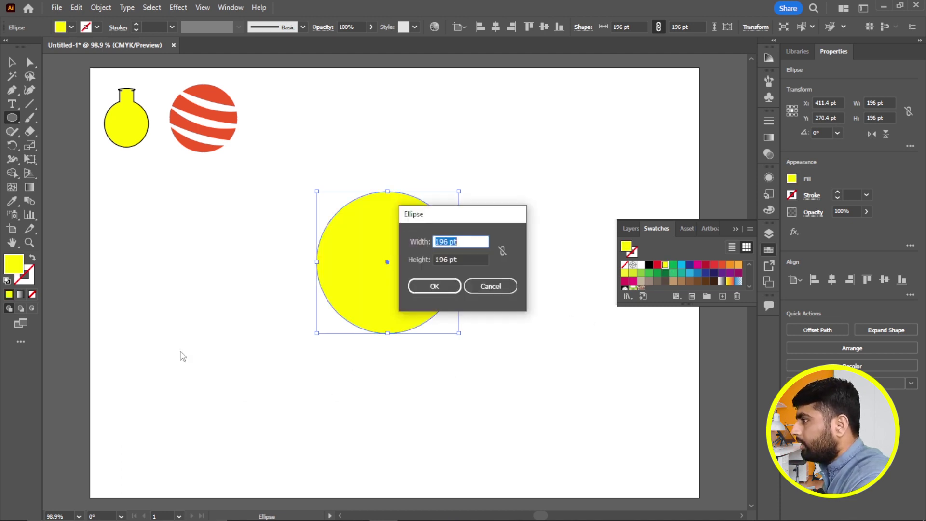
{"action": "left_click", "coordinate": [489, 288]}
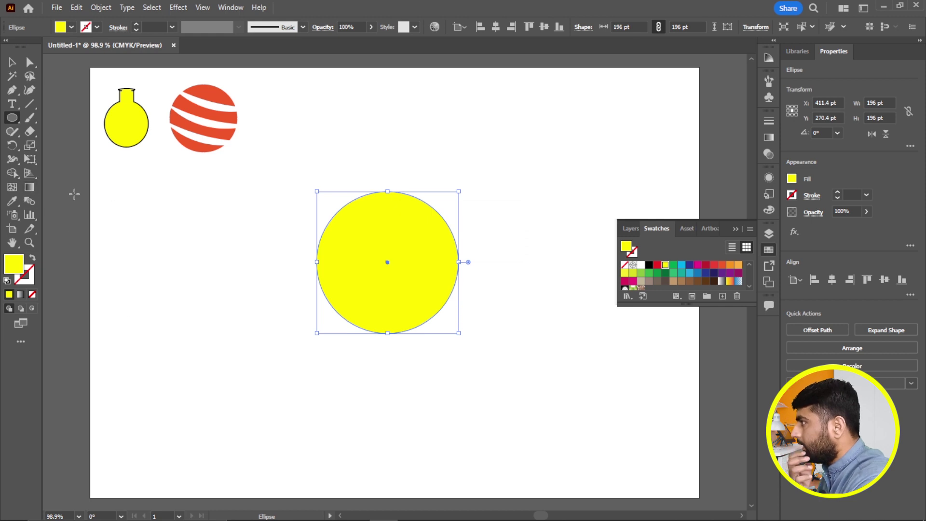
Paste a large bold letter H over the yellow circle and shift it slightly left
{"action": "key", "text": "t"}
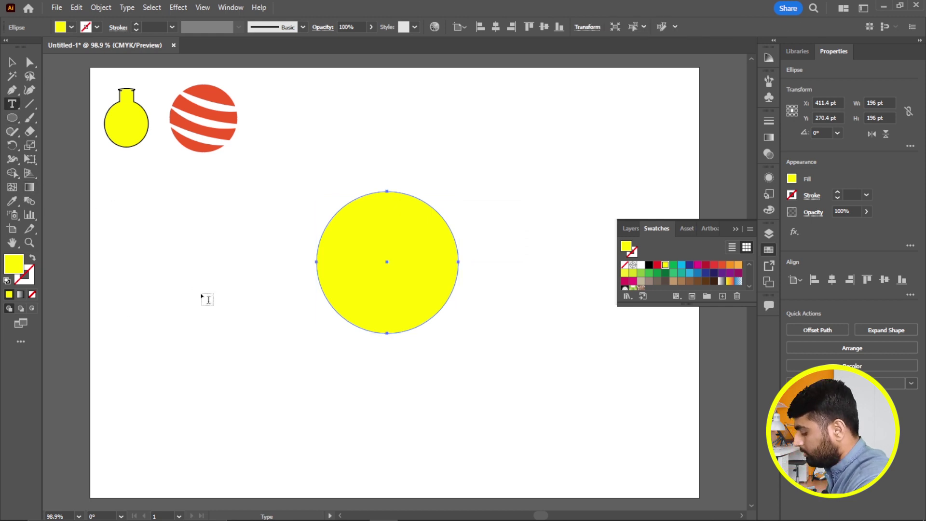
{"action": "key", "text": "ctrl+v"}
{"action": "key", "text": "Escape"}
{"action": "left_click_drag", "start_coordinate": [432, 257], "coordinate": [429, 255]}
{"action": "left_click", "coordinate": [437, 410]}
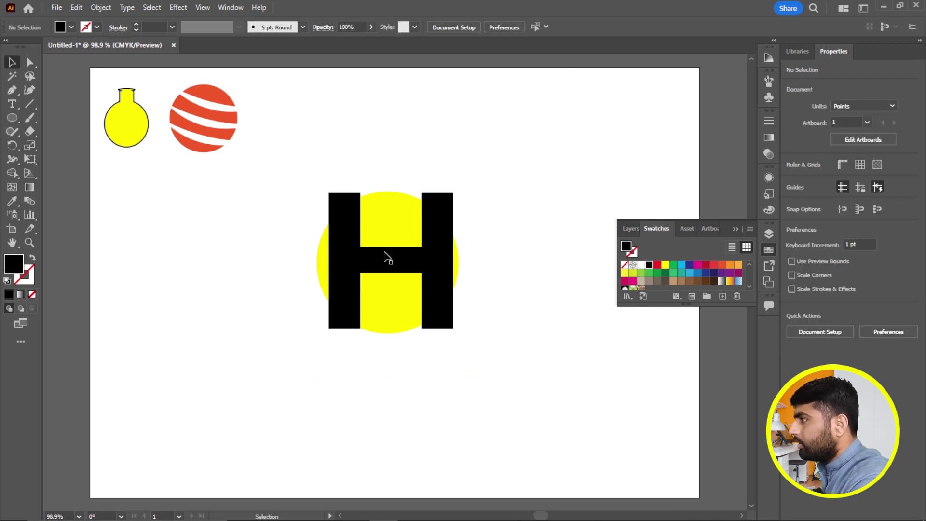
Scale the H down slightly, then marquee-select it together with the yellow circle
{"action": "left_click", "coordinate": [427, 223]}
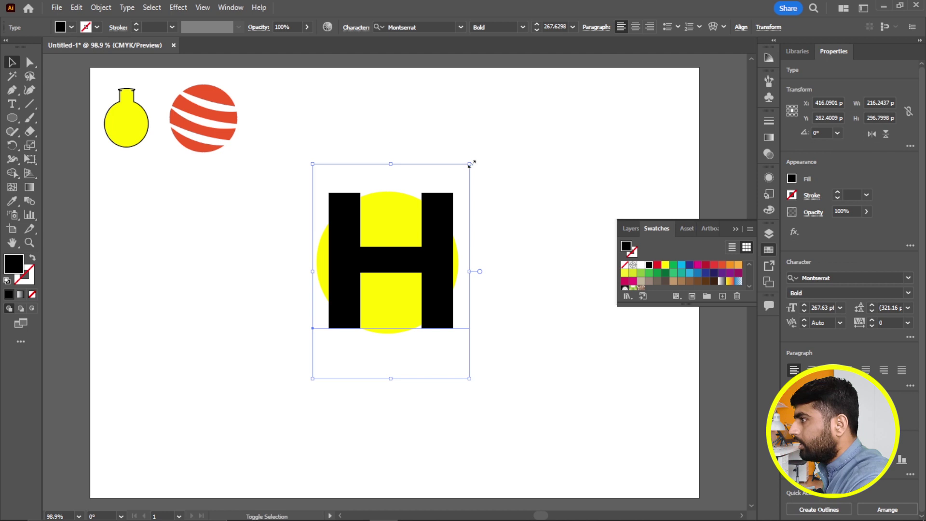
{"action": "left_click_drag", "start_coordinate": [470, 164], "coordinate": [459, 177]}
{"action": "key", "text": "ctrl+h"}
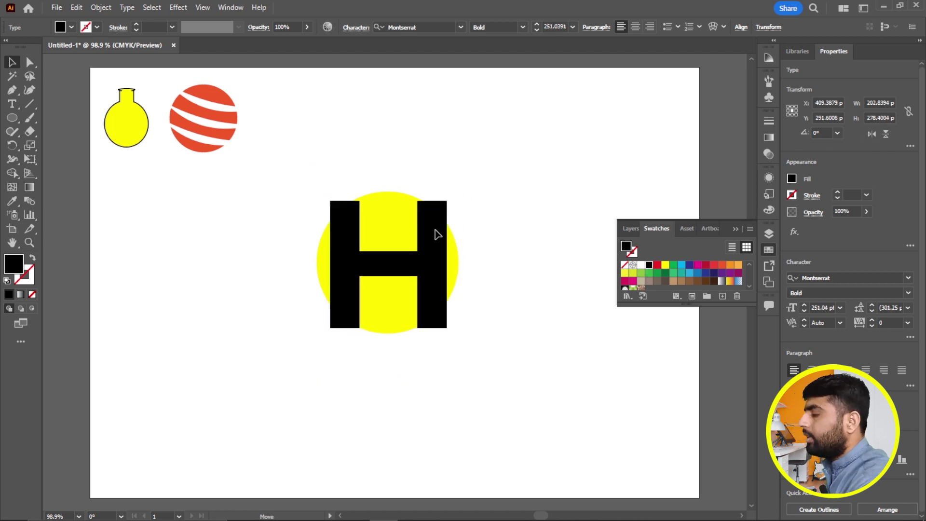
{"action": "left_click", "coordinate": [442, 402]}
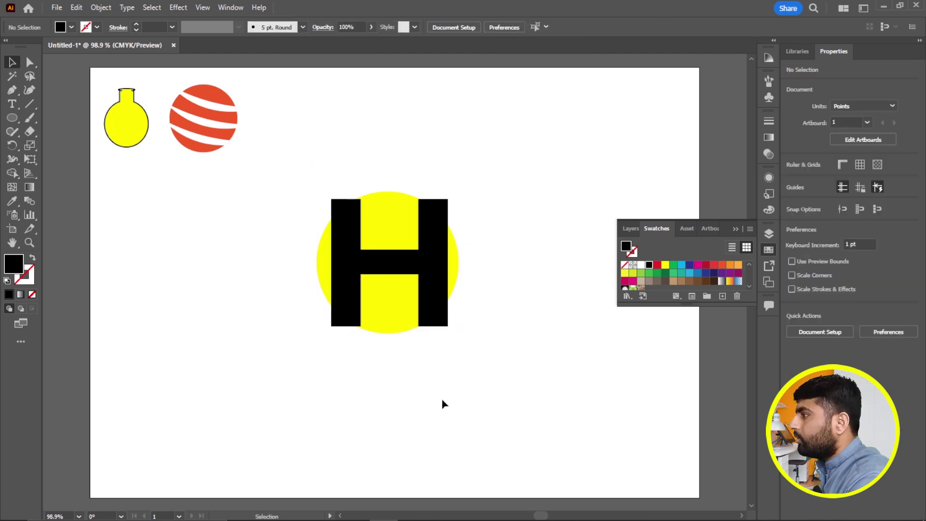
{"action": "left_click_drag", "start_coordinate": [284, 183], "coordinate": [543, 373]}
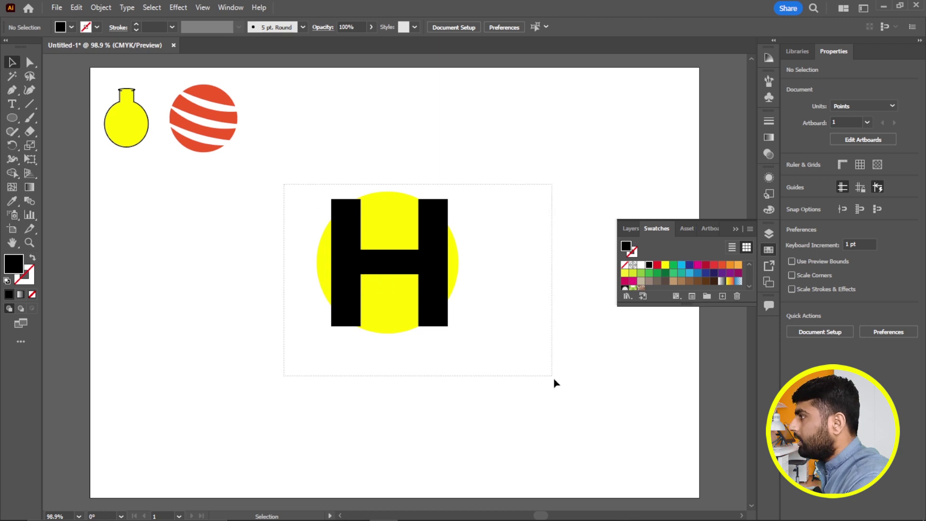
{"action": "key", "text": "shift+m"}
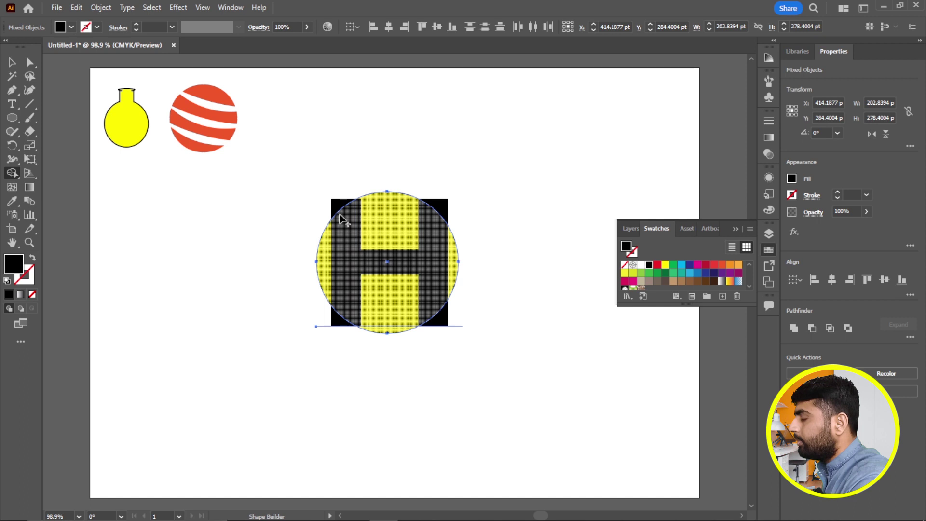
Merge the H and circle regions with Shape Builder, then undo the accidental black circle
{"action": "left_click_drag", "start_coordinate": [358, 261], "coordinate": [342, 212]}
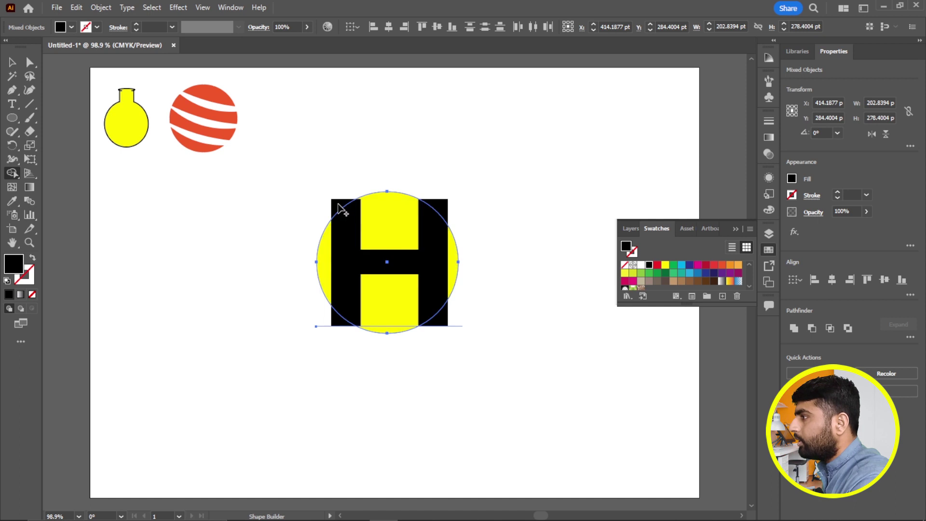
{"action": "left_click", "coordinate": [355, 250]}
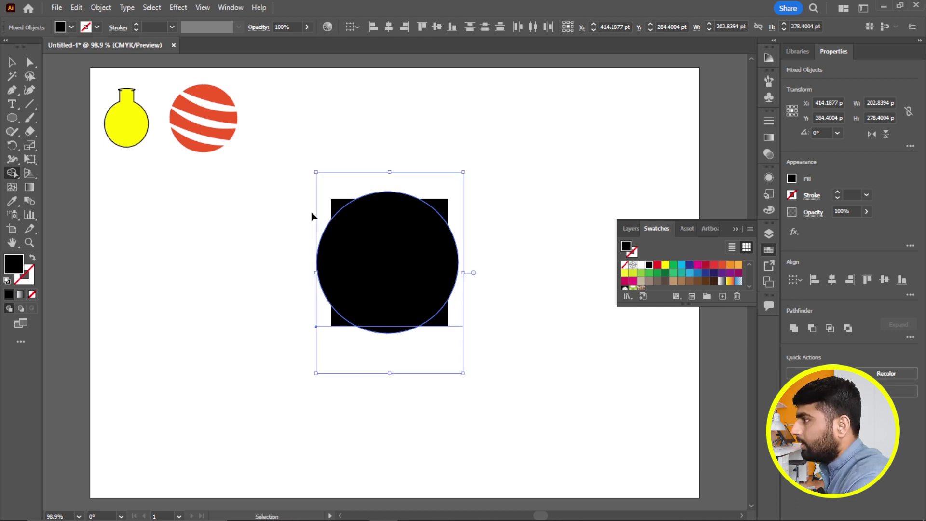
{"action": "key", "text": "ctrl+z"}
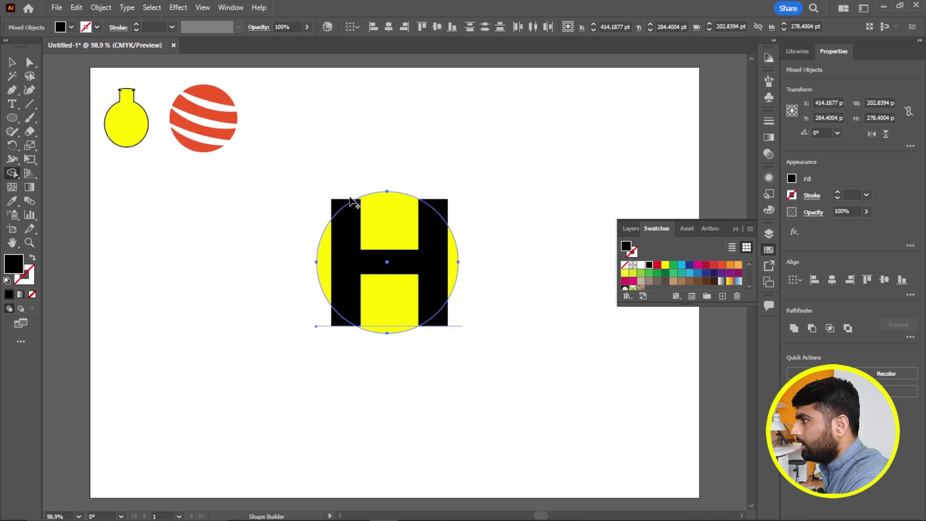
Move the H and circle slightly left and down into place
{"action": "left_click", "coordinate": [8, 65]}
{"action": "left_click_drag", "start_coordinate": [444, 206], "coordinate": [419, 227]}
{"action": "left_click", "coordinate": [427, 220]}
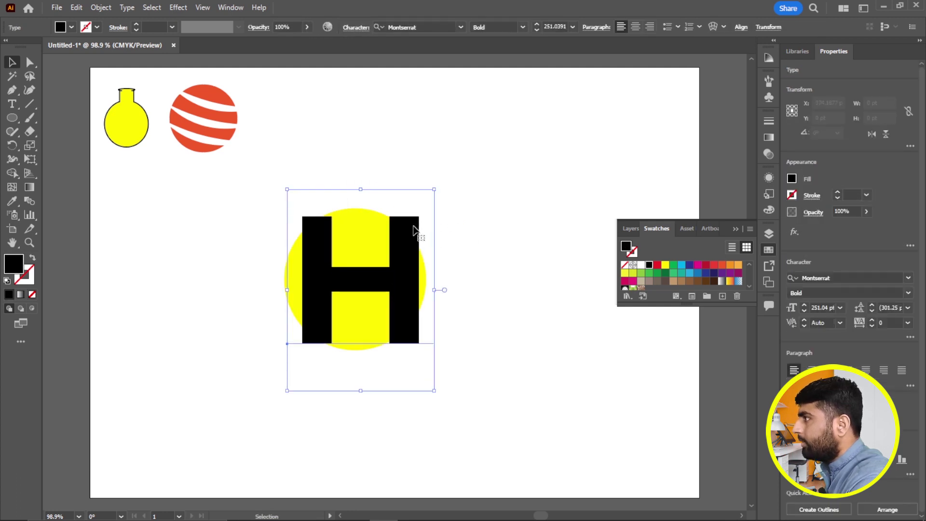
Expand the live H text into black vector shapes using Object > Expand
{"action": "left_click", "coordinate": [99, 13]}
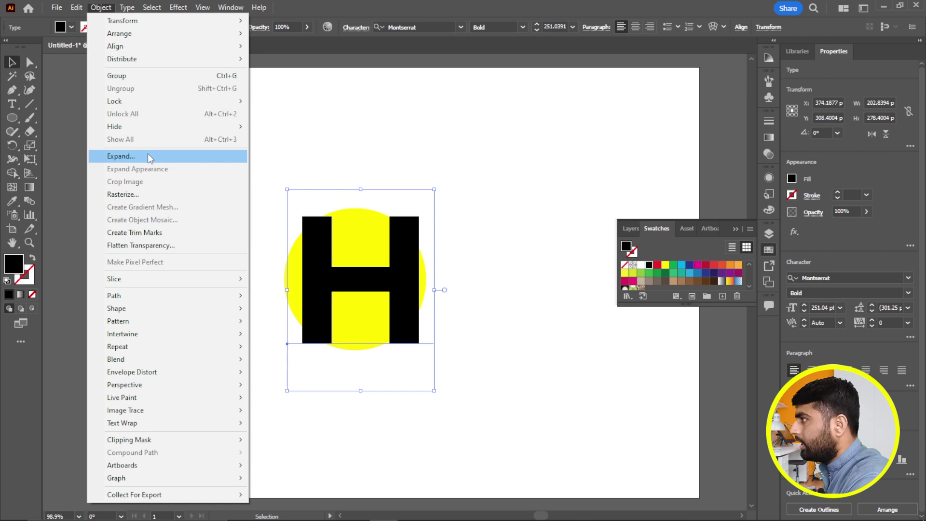
{"action": "left_click", "coordinate": [132, 156]}
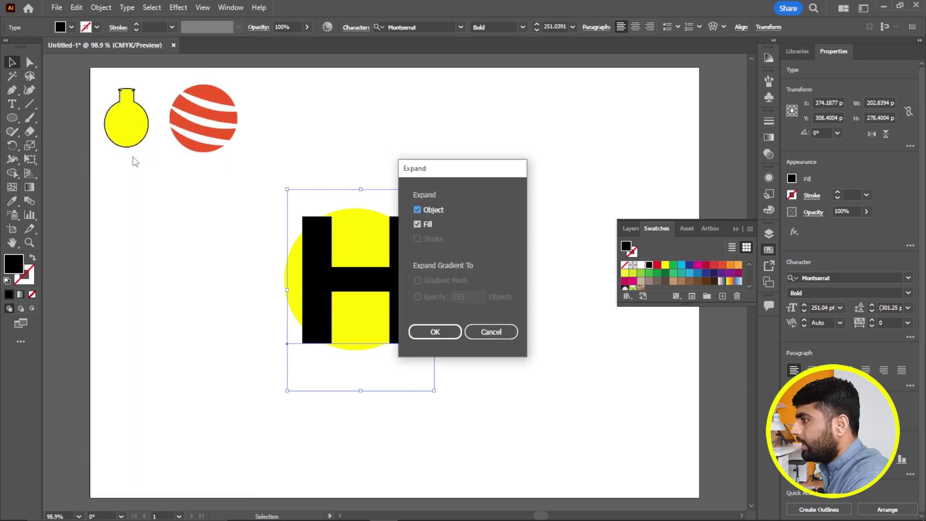
{"action": "left_click", "coordinate": [439, 331]}
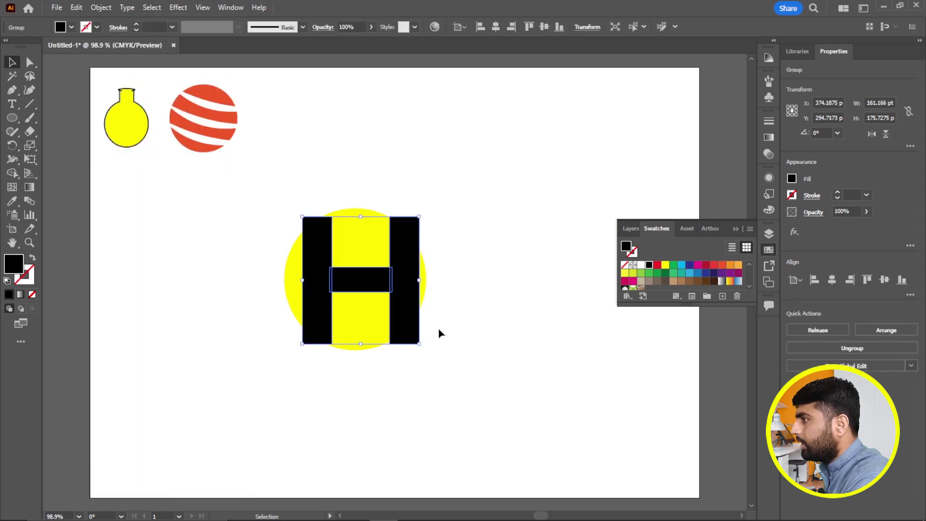
{"action": "left_click", "coordinate": [438, 302]}
{"action": "left_click", "coordinate": [393, 260]}
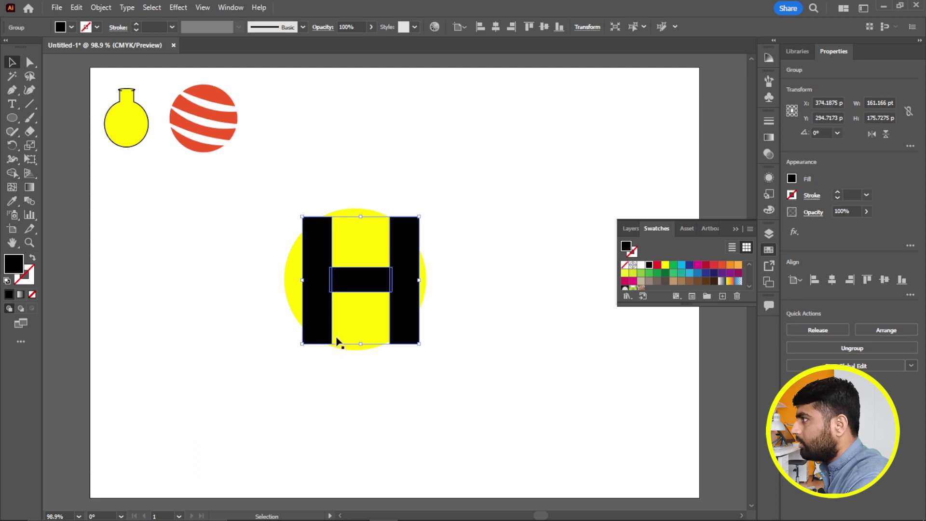
{"action": "left_click", "coordinate": [30, 63]}
{"action": "left_click", "coordinate": [279, 325]}
Delete the H's left bar, crossbar and right bar regions from the circle with Shape Builder
{"action": "left_click_drag", "start_coordinate": [259, 193], "coordinate": [467, 369]}
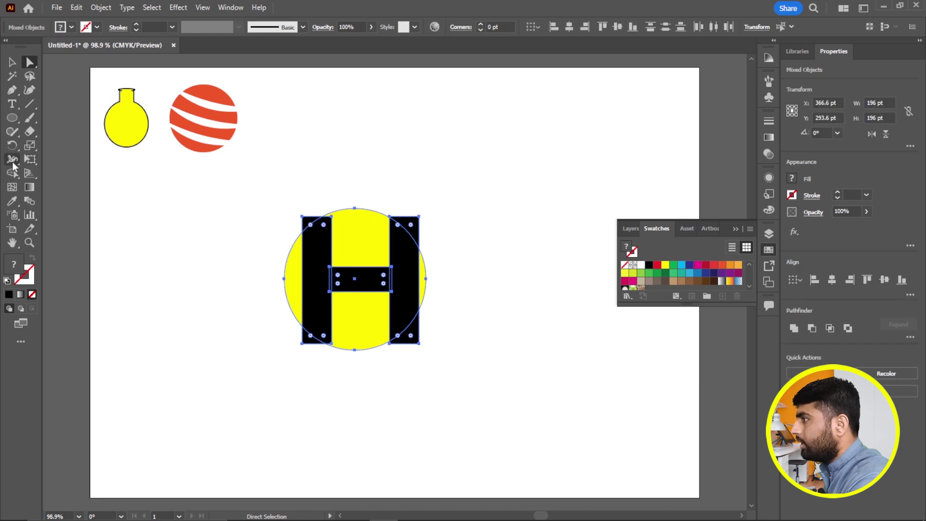
{"action": "left_click", "coordinate": [13, 174]}
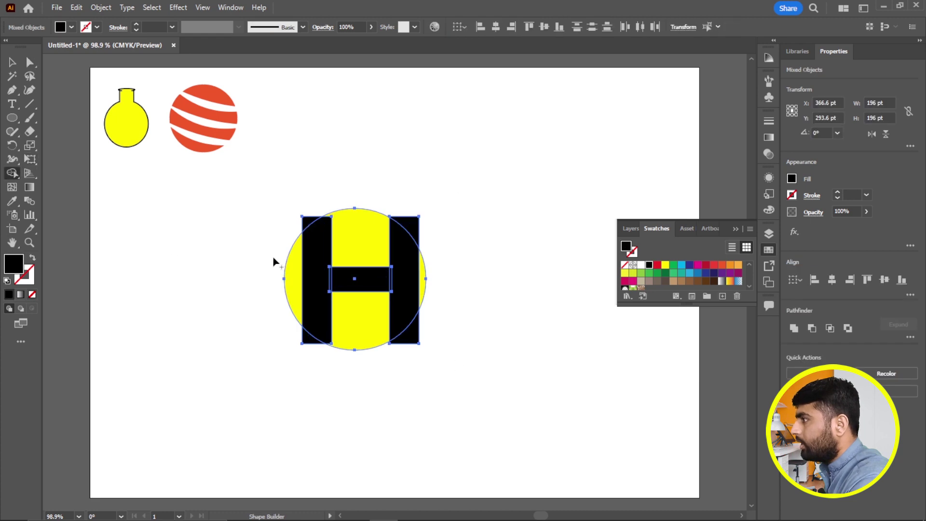
{"action": "left_click", "coordinate": [309, 223], "text": "alt"}
{"action": "left_click", "coordinate": [323, 246], "text": "alt"}
{"action": "left_click", "coordinate": [358, 288], "text": "alt"}
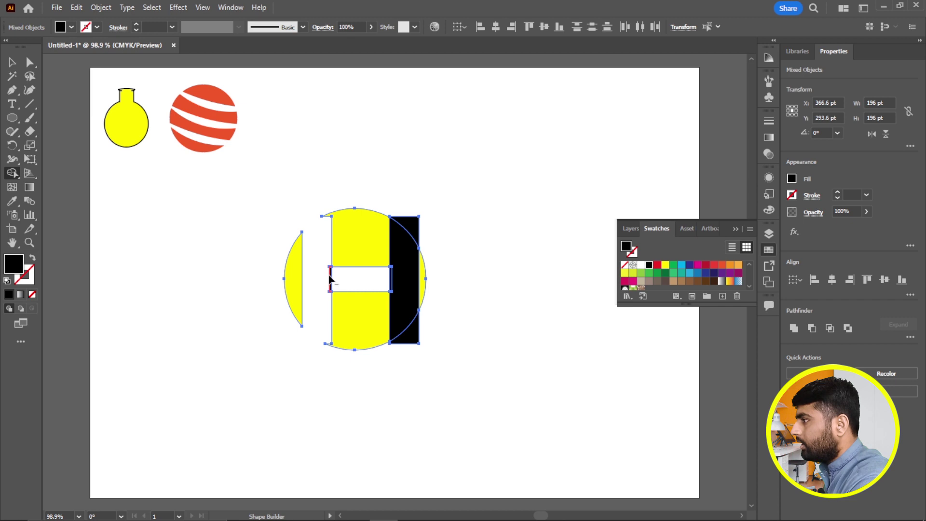
{"action": "left_click", "coordinate": [410, 270], "text": "alt"}
{"action": "left_click", "coordinate": [414, 229], "text": "alt"}
{"action": "left_click", "coordinate": [413, 332], "text": "alt"}
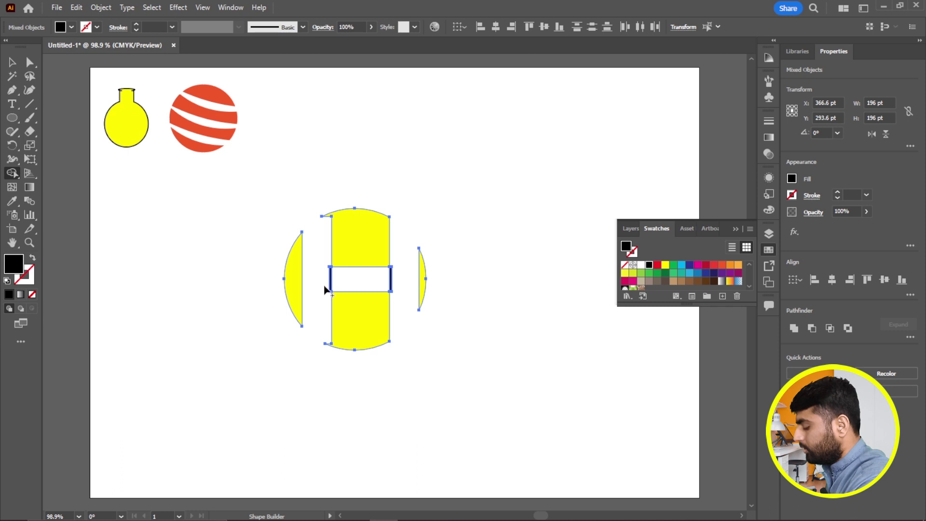
Zoom in on the cut-out circle and delete the thin leftover sliver beside the gap
{"action": "left_click", "coordinate": [340, 289]}
{"action": "key", "text": "z"}
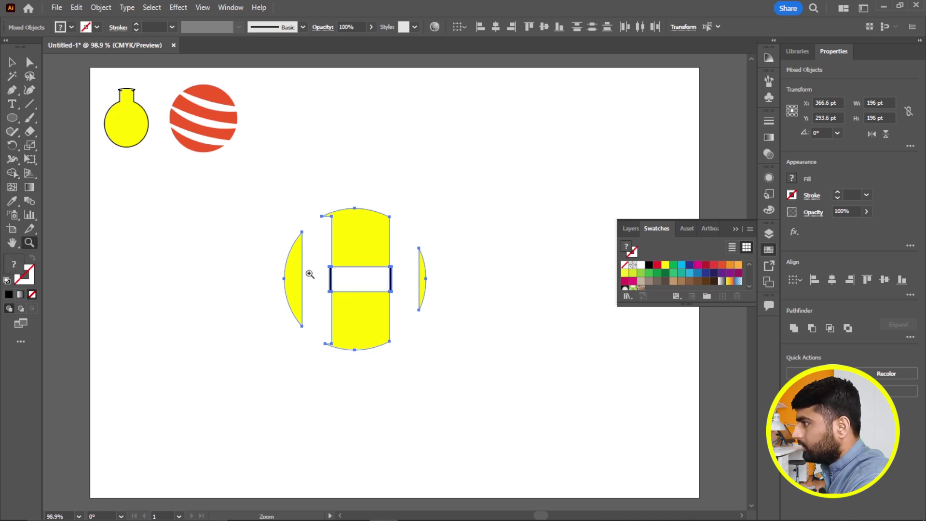
{"action": "left_click_drag", "start_coordinate": [272, 226], "coordinate": [400, 324]}
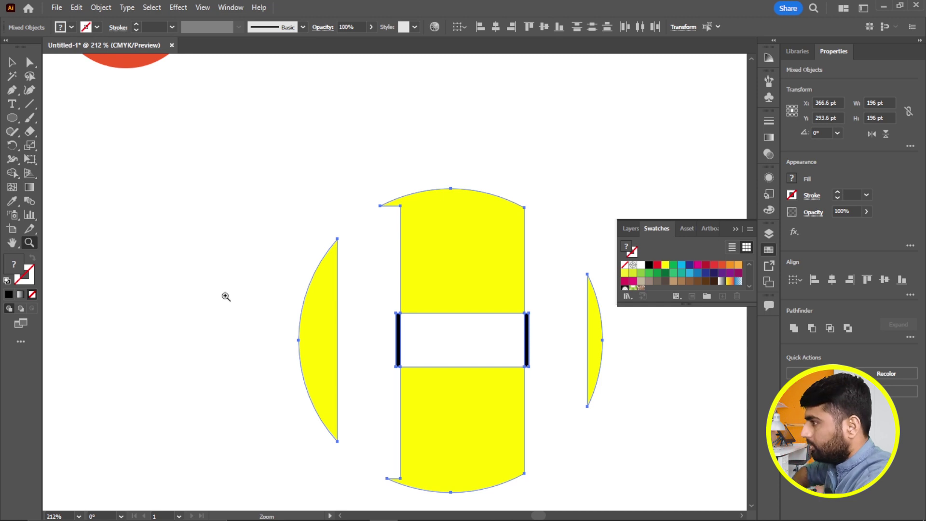
{"action": "key", "text": "shift+m"}
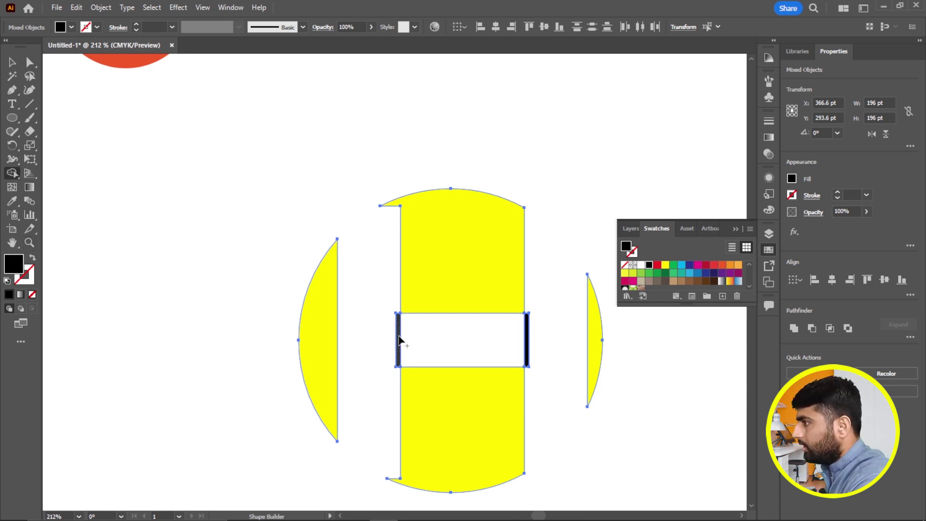
{"action": "left_click", "coordinate": [526, 340], "text": "alt"}
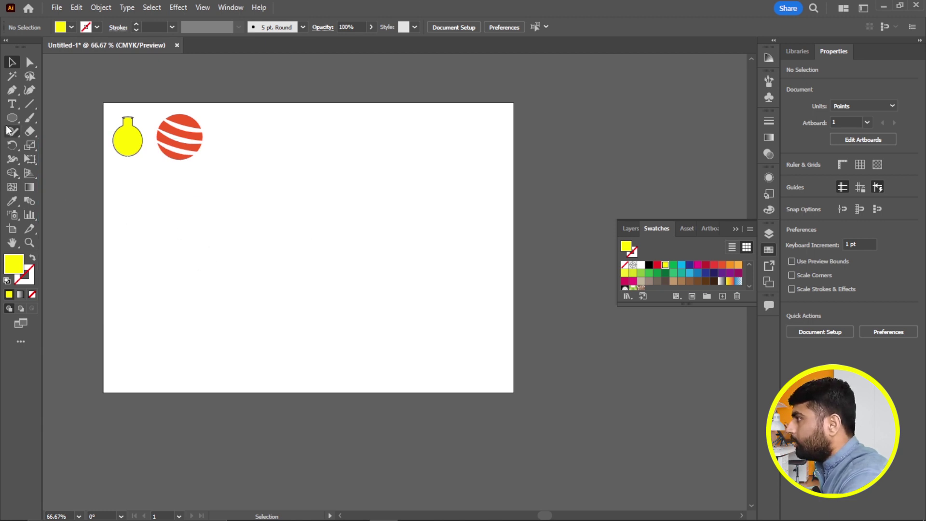
Draw a large yellow circle and a rectangle covering its left half
{"action": "mouse_move", "coordinate": [12, 117]}
{"action": "left_mouse_down"}
{"action": "mouse_move", "coordinate": [63, 135]}
{"action": "mouse_move", "coordinate": [62, 143]}
{"action": "left_mouse_up"}
{"action": "left_click_drag", "start_coordinate": [253, 222], "coordinate": [374, 342]}
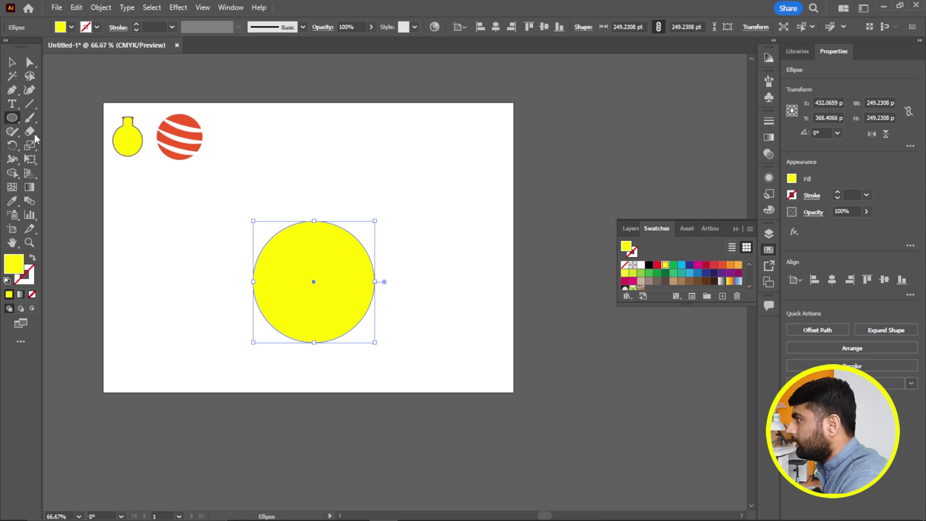
{"action": "left_click_drag", "start_coordinate": [18, 124], "coordinate": [58, 118]}
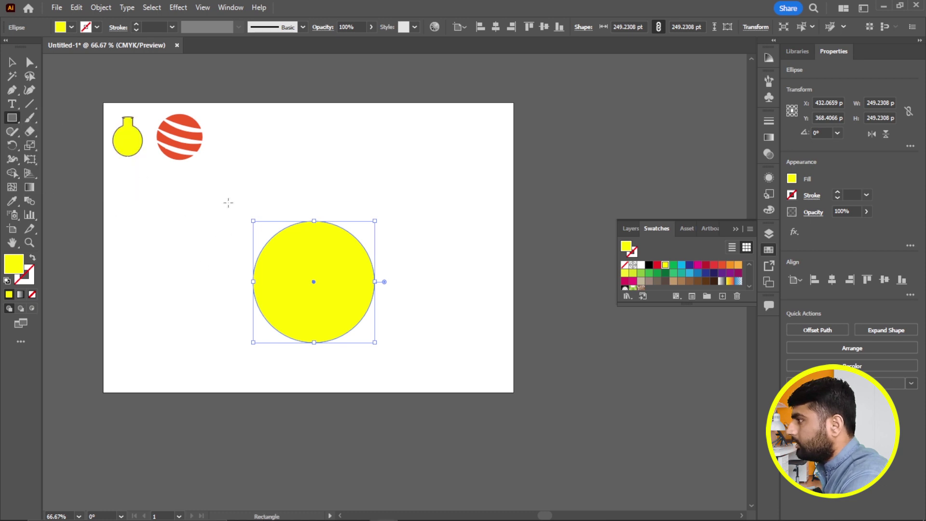
{"action": "left_click_drag", "start_coordinate": [228, 202], "coordinate": [314, 357]}
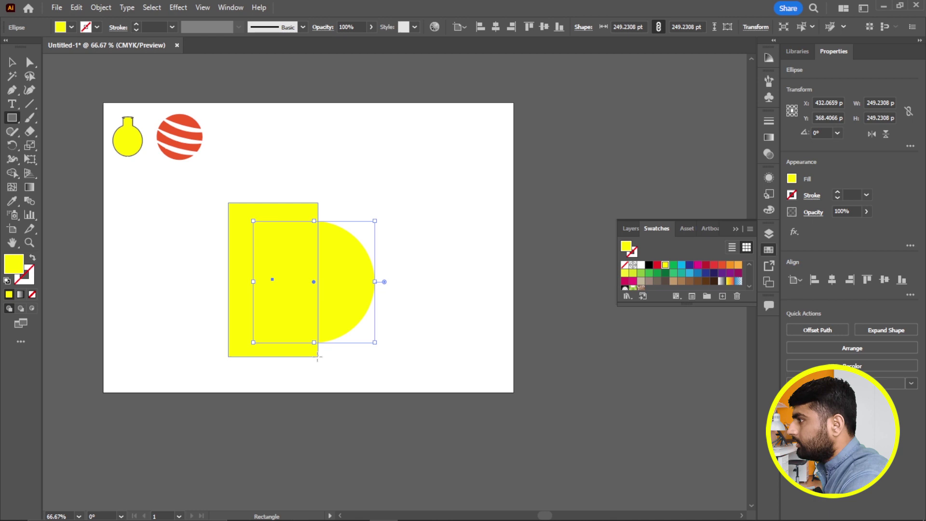
{"action": "left_click_drag", "start_coordinate": [315, 358], "coordinate": [315, 357]}
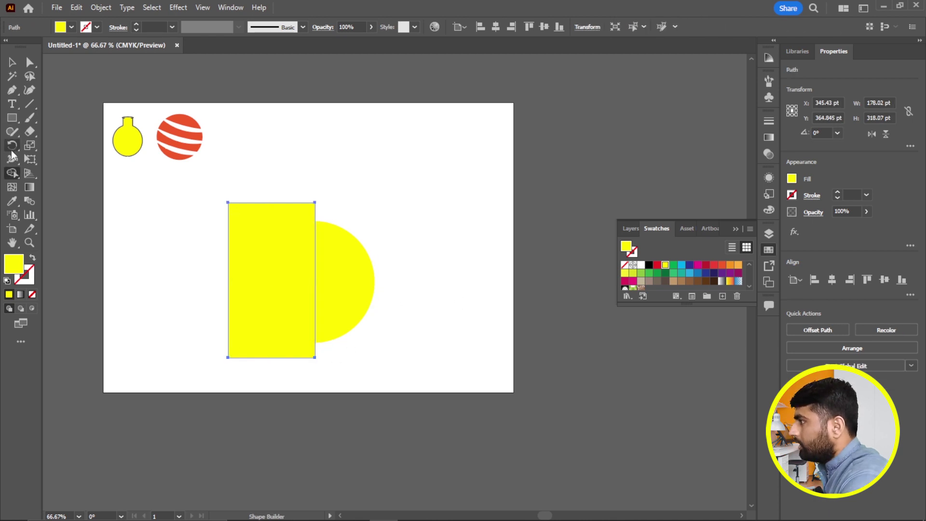
Select both shapes and Shape Builder-delete the rectangle and the circle's left half
{"action": "left_click", "coordinate": [12, 62]}
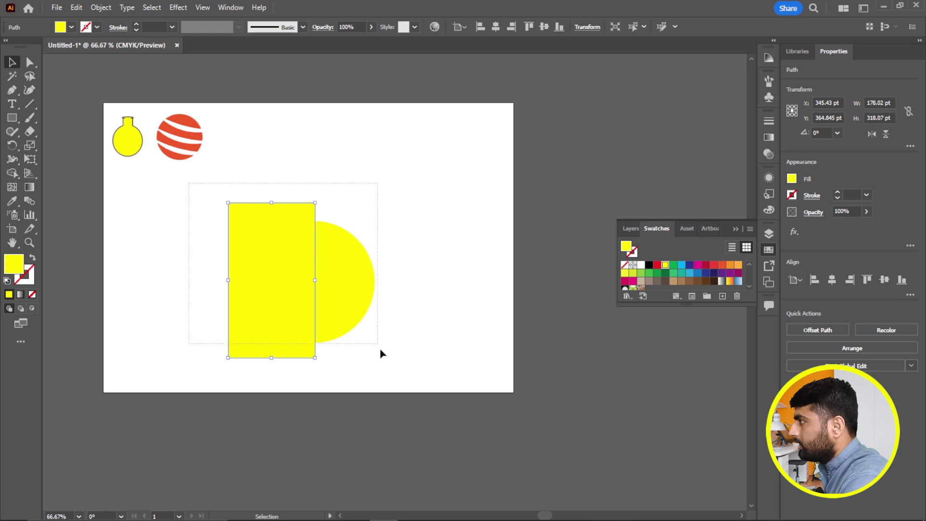
{"action": "left_click_drag", "start_coordinate": [416, 386], "coordinate": [163, 277]}
{"action": "left_click", "coordinate": [14, 173]}
{"action": "left_click_drag", "start_coordinate": [214, 264], "coordinate": [267, 275]}
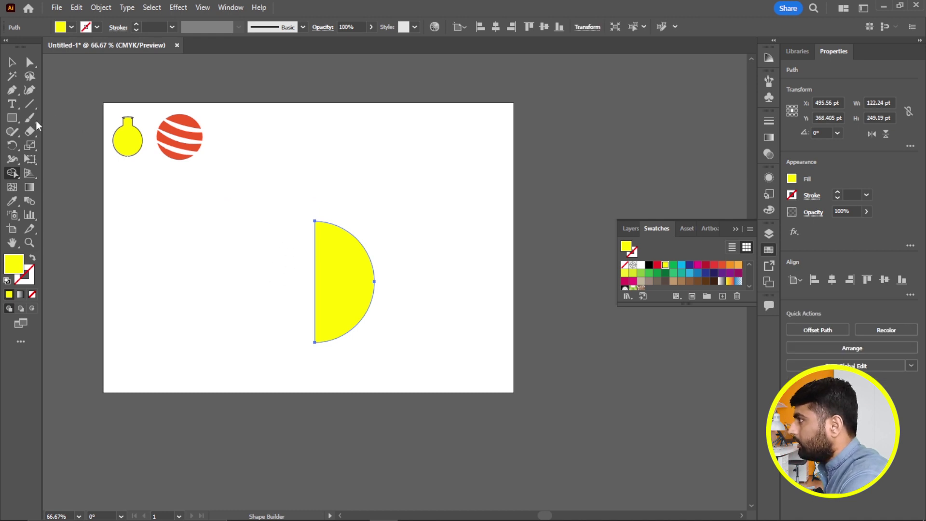
{"action": "left_click_drag", "start_coordinate": [12, 118], "coordinate": [58, 118]}
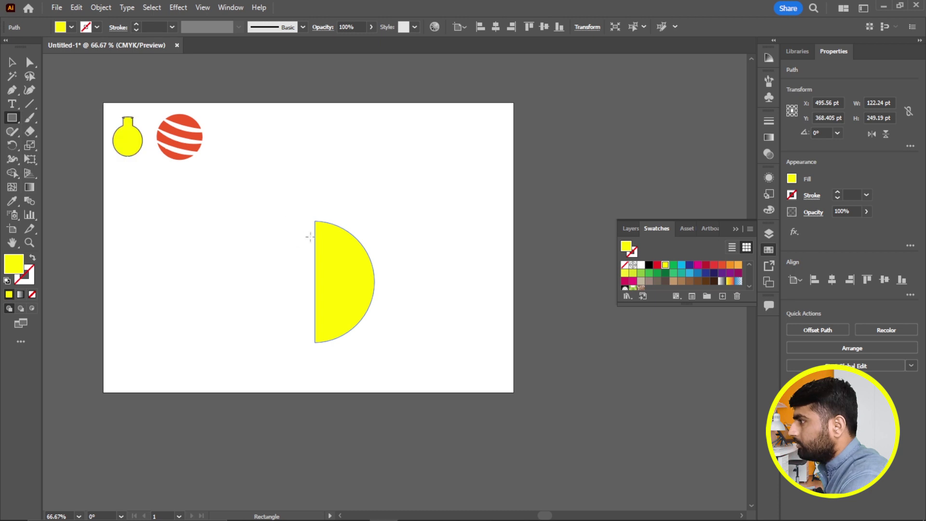
Draw a thin red strip across the half-circle's top, duplicate it below, and shorten the copy
{"action": "left_click_drag", "start_coordinate": [307, 239], "coordinate": [373, 246]}
{"action": "left_click", "coordinate": [657, 265]}
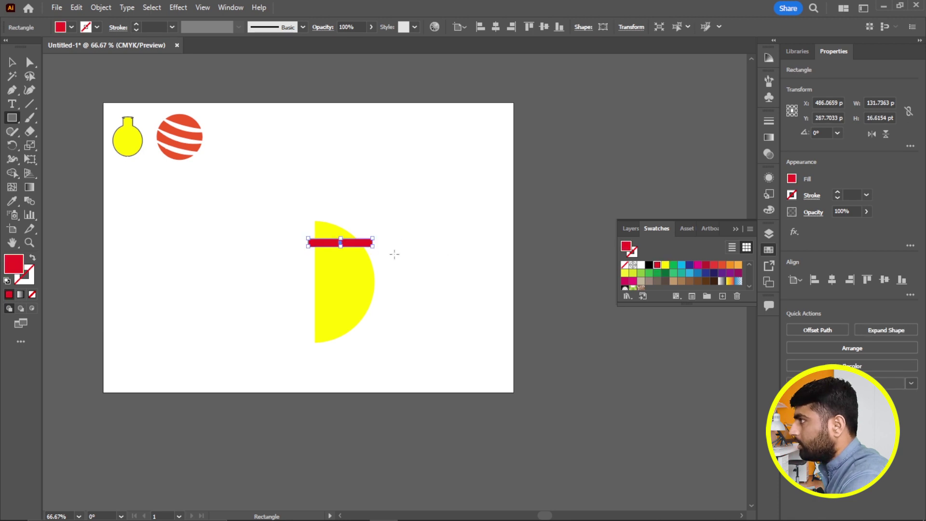
{"action": "key", "text": "v"}
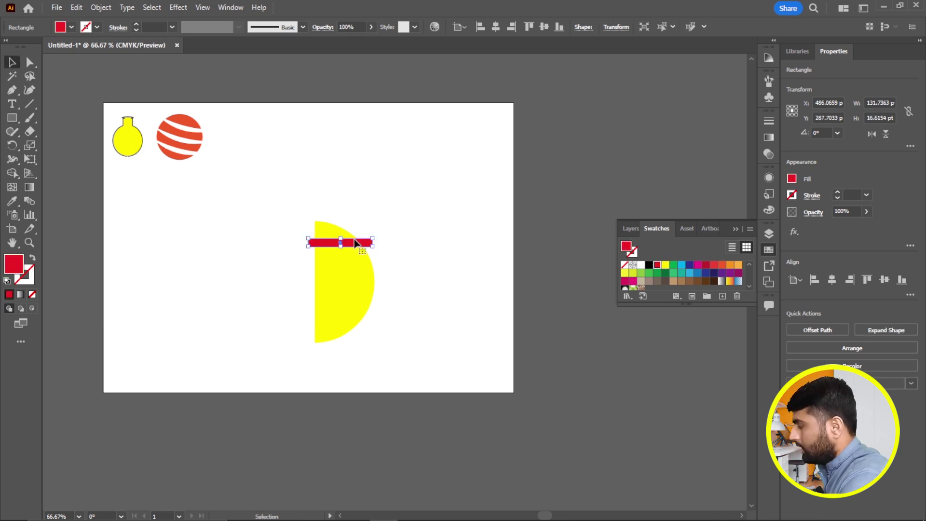
{"action": "left_click_drag", "start_coordinate": [355, 243], "coordinate": [357, 262]}
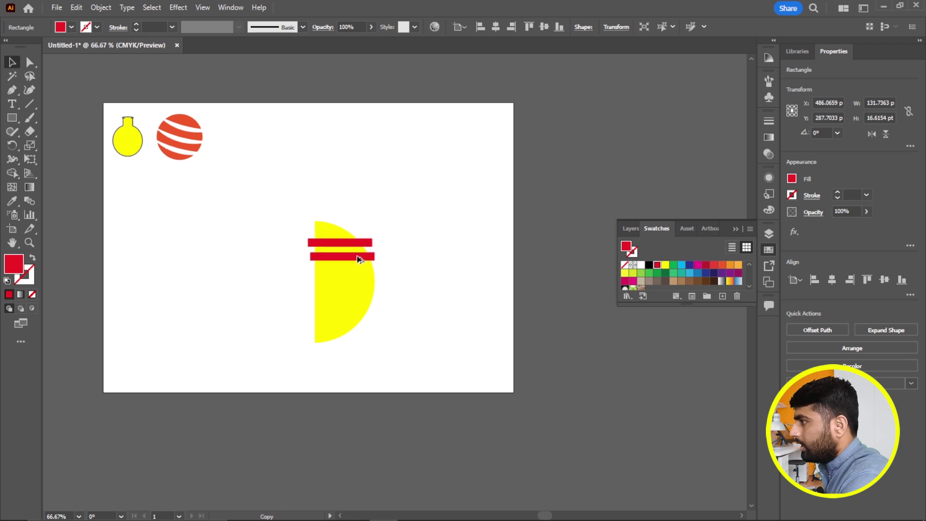
{"action": "left_click_drag", "start_coordinate": [356, 262], "coordinate": [356, 263]}
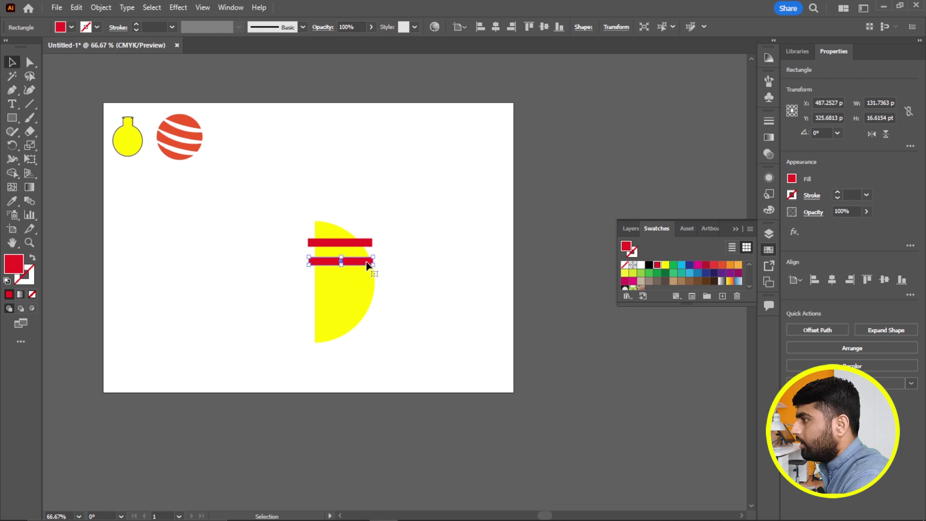
{"action": "left_click_drag", "start_coordinate": [309, 264], "coordinate": [329, 263]}
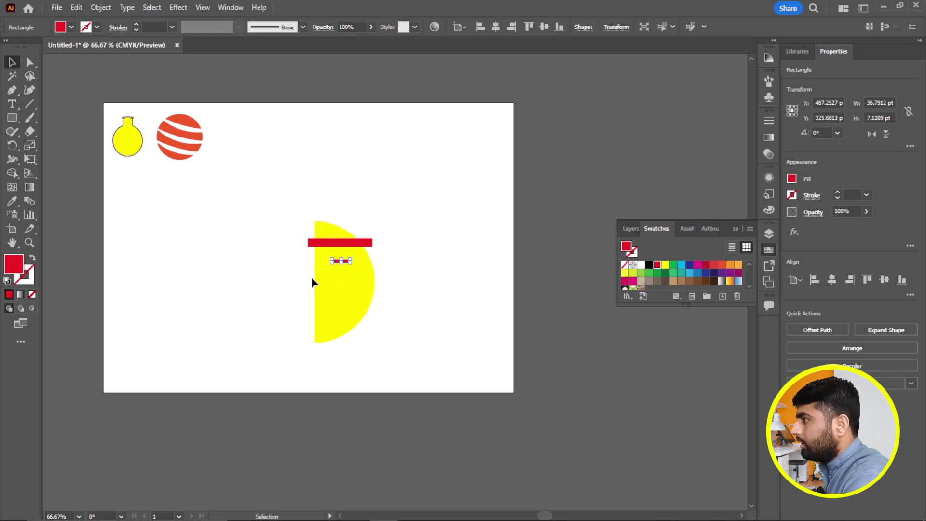
Copy long and short red bars further down, then select the half-circle and all bars
{"action": "mouse_move", "coordinate": [346, 245]}
{"action": "left_mouse_down"}
{"action": "mouse_move", "coordinate": [349, 280]}
{"action": "mouse_move", "coordinate": [381, 278]}
{"action": "left_mouse_up"}
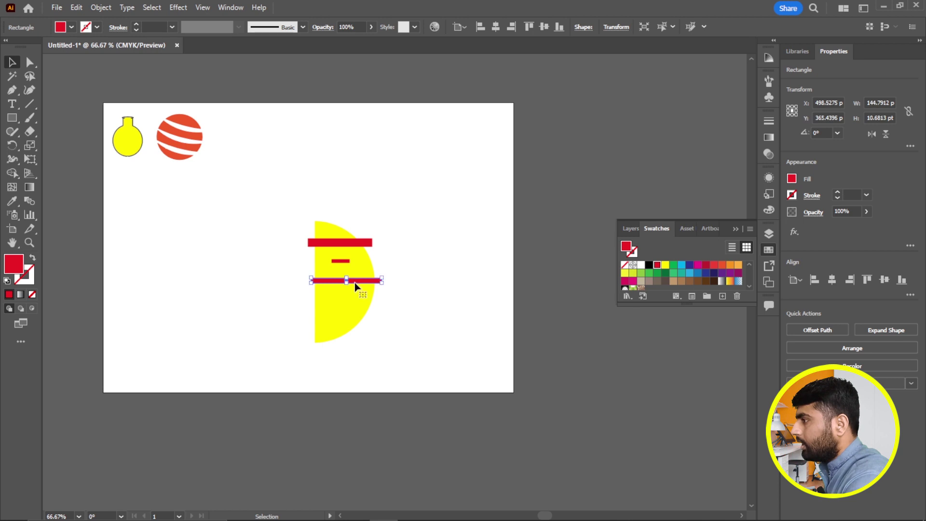
{"action": "left_click_drag", "start_coordinate": [356, 283], "coordinate": [353, 318]}
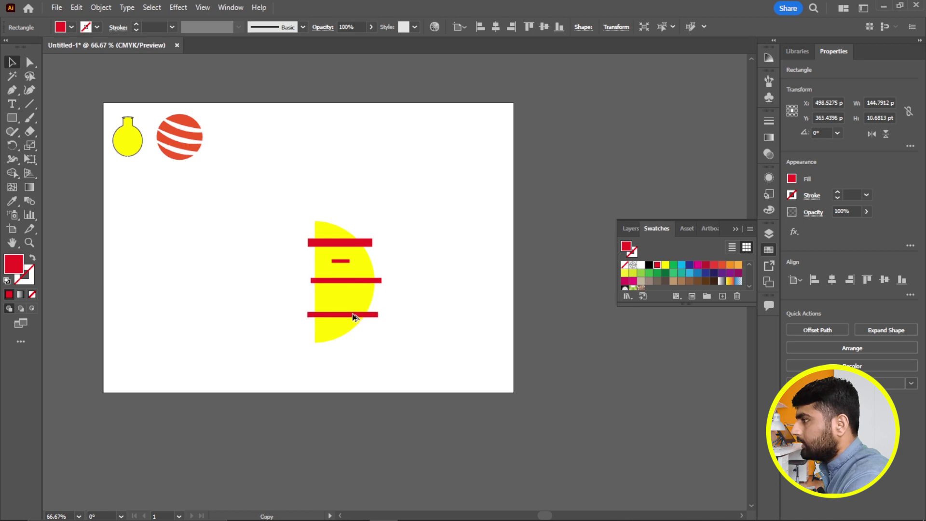
{"action": "left_click_drag", "start_coordinate": [353, 318], "coordinate": [353, 318]}
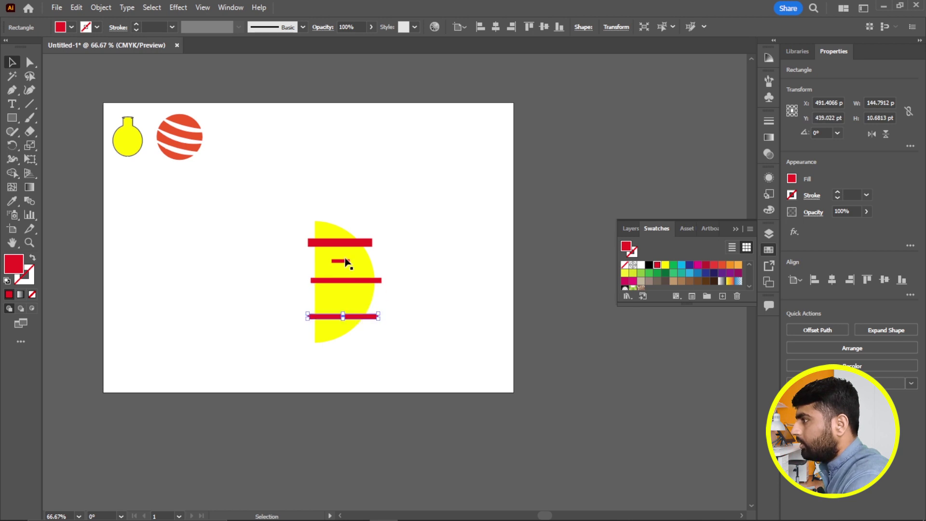
{"action": "left_click_drag", "start_coordinate": [345, 264], "coordinate": [347, 302]}
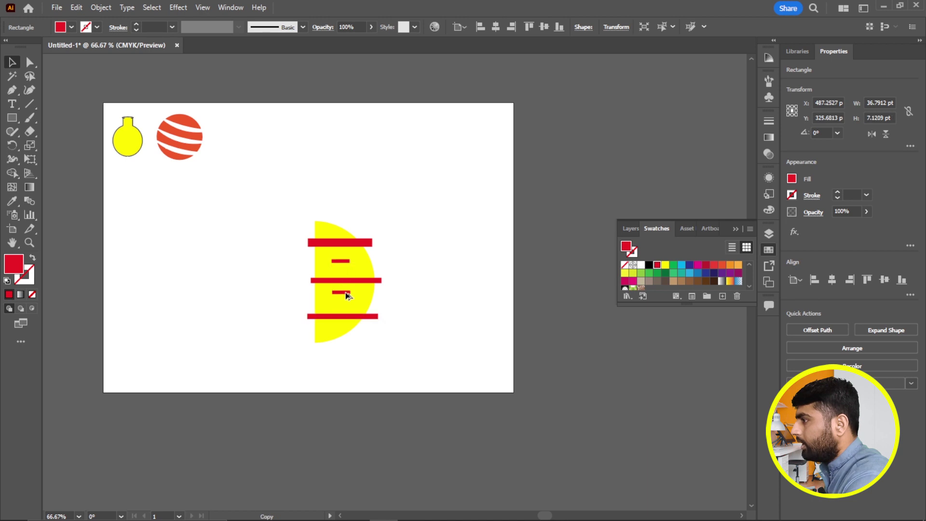
{"action": "left_click_drag", "start_coordinate": [347, 302], "coordinate": [346, 301]}
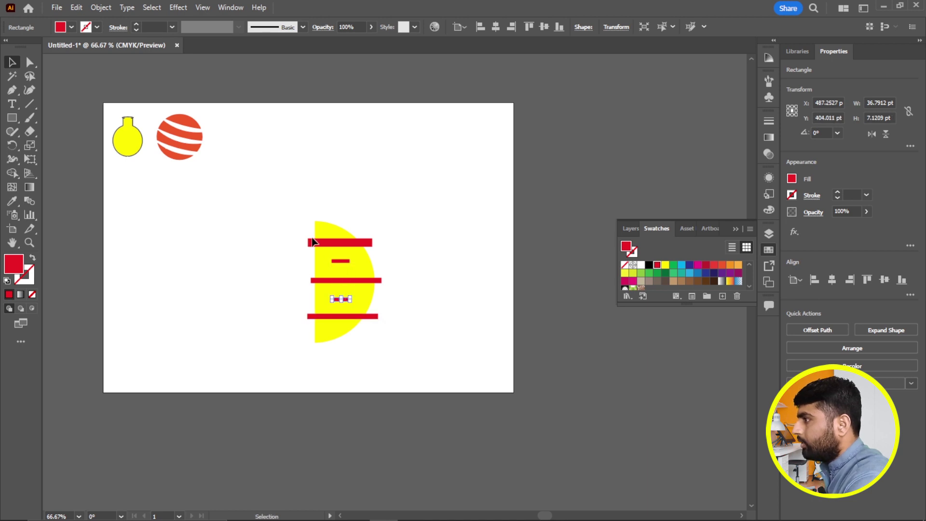
{"action": "left_click_drag", "start_coordinate": [287, 204], "coordinate": [399, 361]}
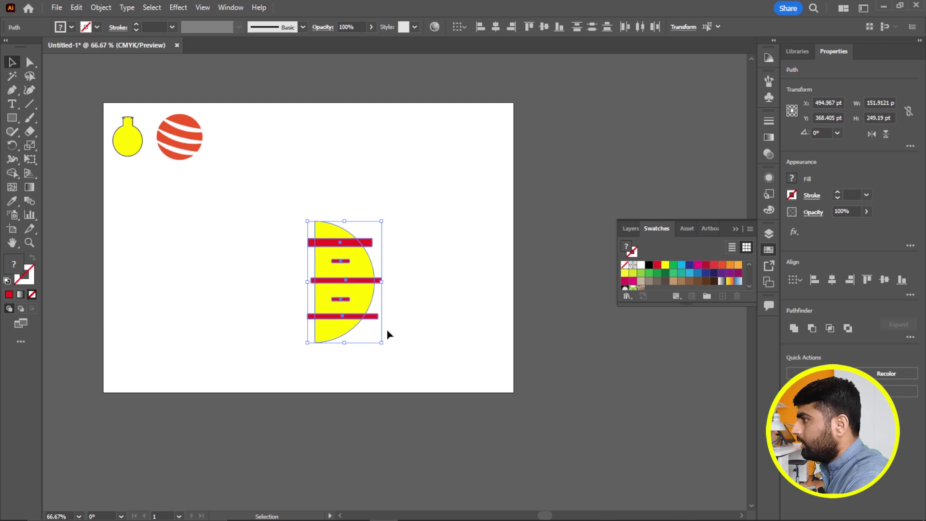
Remove the top red bar from the half-circle, undo a stray removal, and zoom in
{"action": "left_click", "coordinate": [12, 173]}
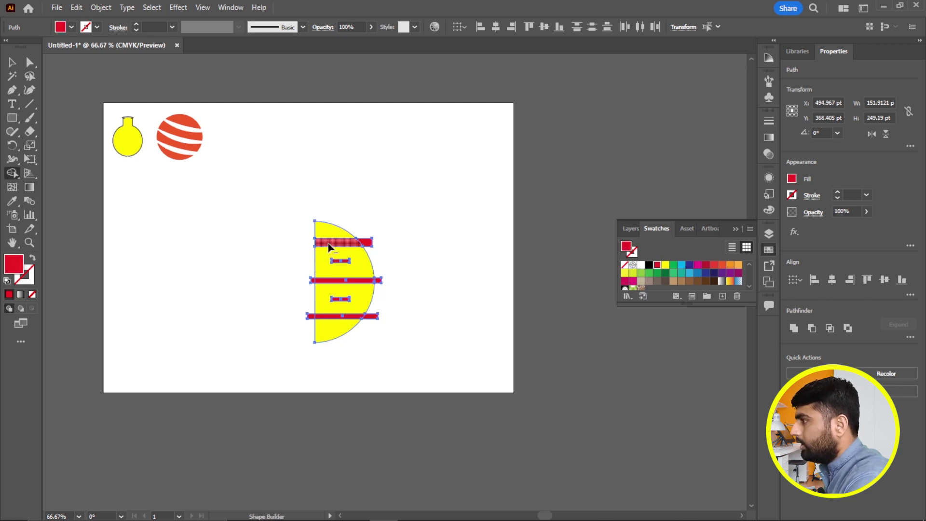
{"action": "left_click", "coordinate": [331, 247], "text": "alt"}
{"action": "left_click", "coordinate": [369, 245], "text": "alt"}
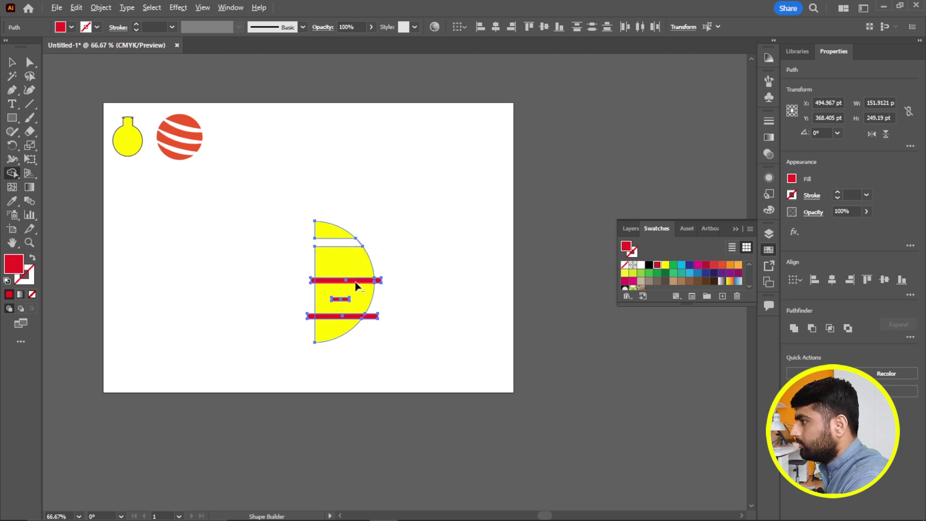
{"action": "key", "text": "ctrl+z"}
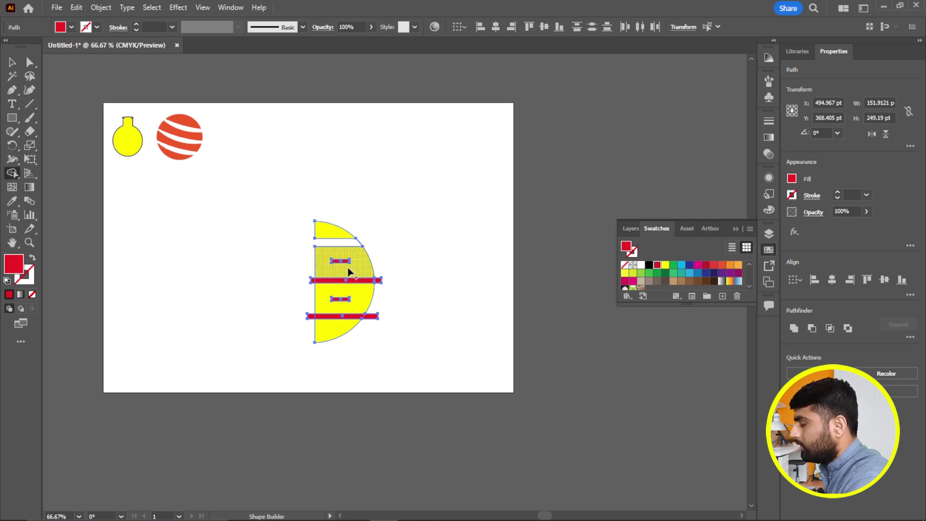
{"action": "key", "text": "z"}
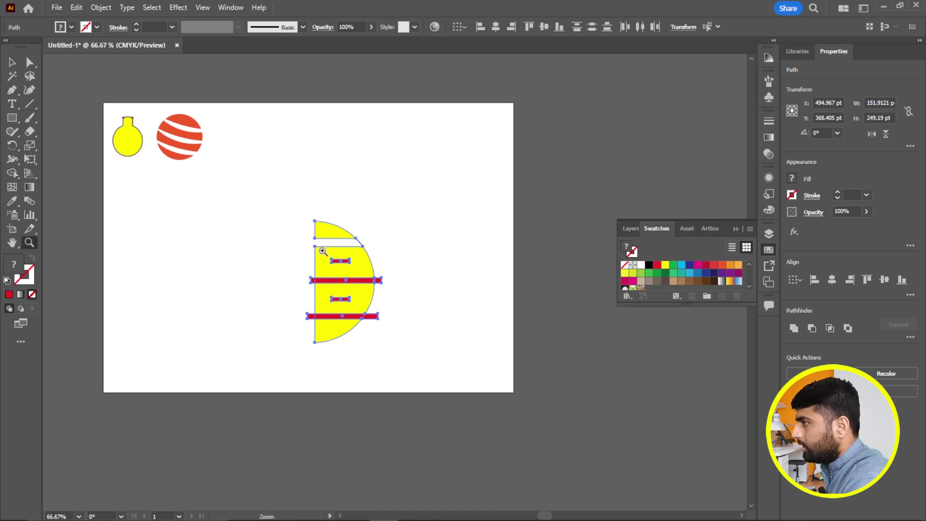
{"action": "left_click_drag", "start_coordinate": [285, 221], "coordinate": [413, 349]}
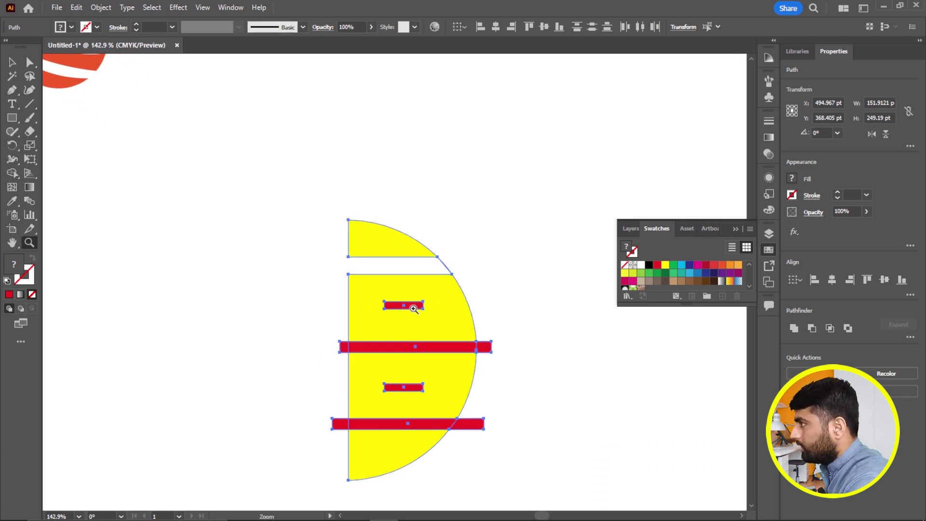
{"action": "left_click", "coordinate": [12, 173]}
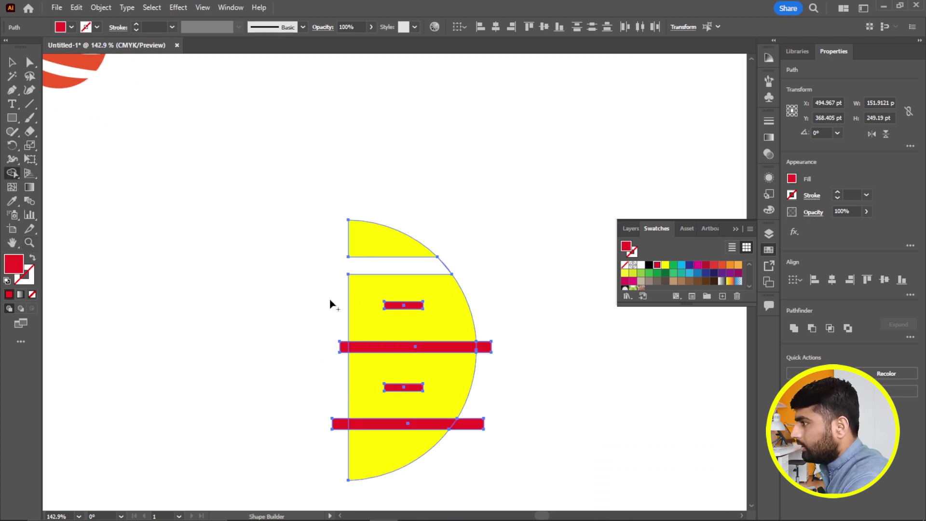
Punch out the two short bars as slots and remove the middle and bottom long bars
{"action": "left_click", "coordinate": [412, 307], "text": "alt"}
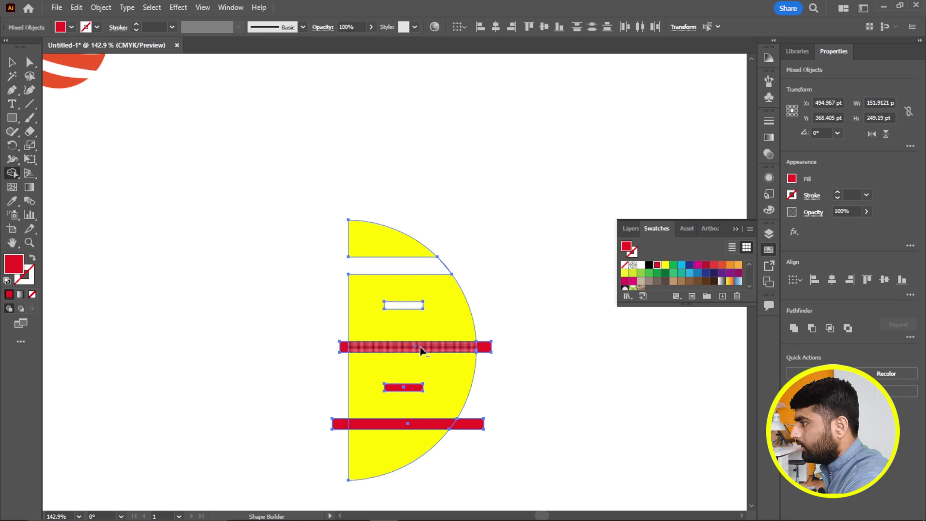
{"action": "left_click", "coordinate": [367, 349], "text": "alt"}
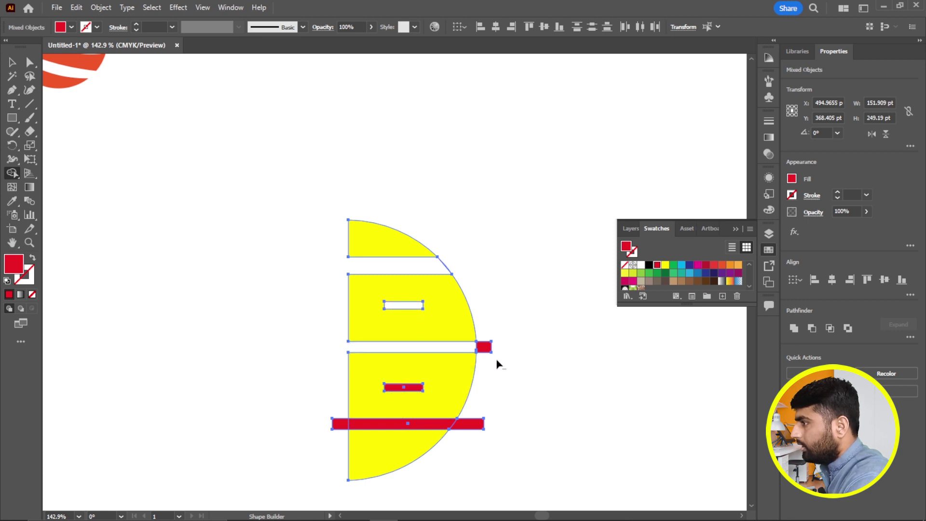
{"action": "left_click", "coordinate": [484, 351], "text": "alt"}
{"action": "left_click", "coordinate": [415, 388], "text": "alt"}
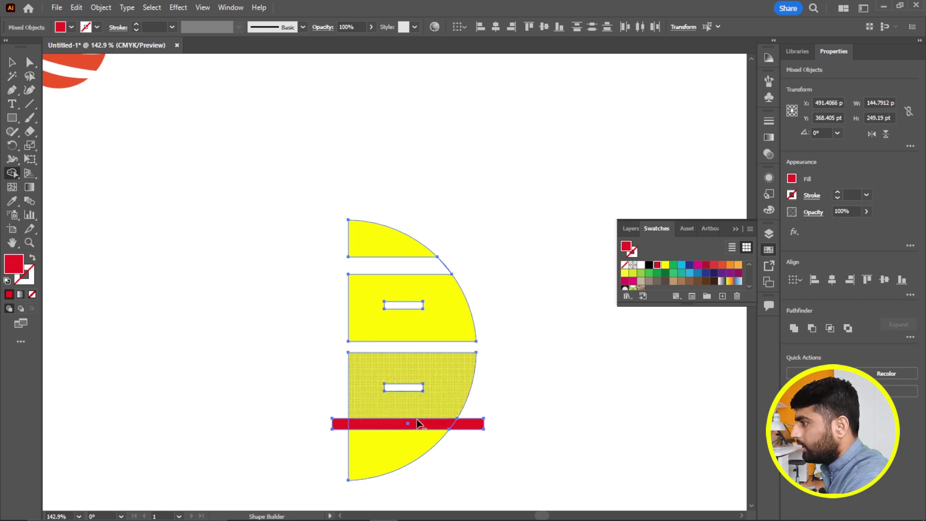
{"action": "left_click", "coordinate": [423, 425], "text": "alt"}
{"action": "left_click", "coordinate": [338, 423], "text": "alt"}
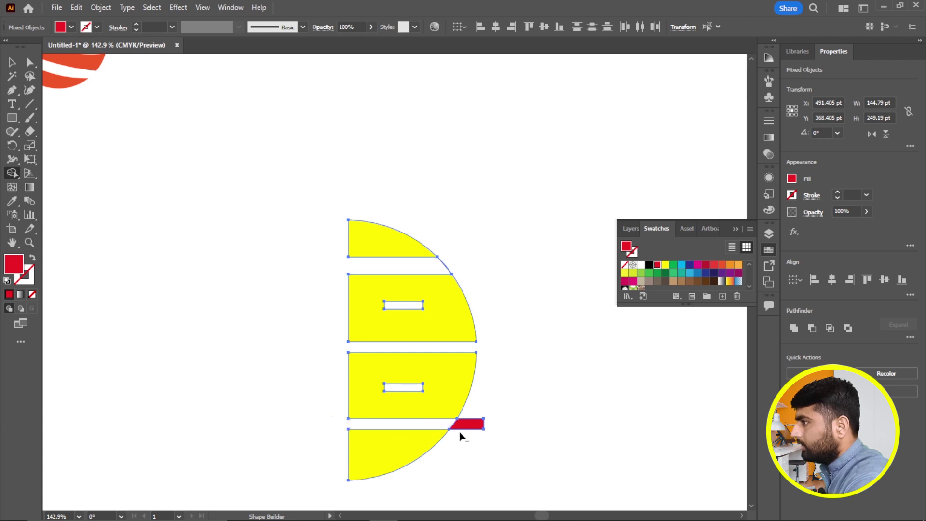
{"action": "left_click", "coordinate": [467, 428], "text": "alt"}
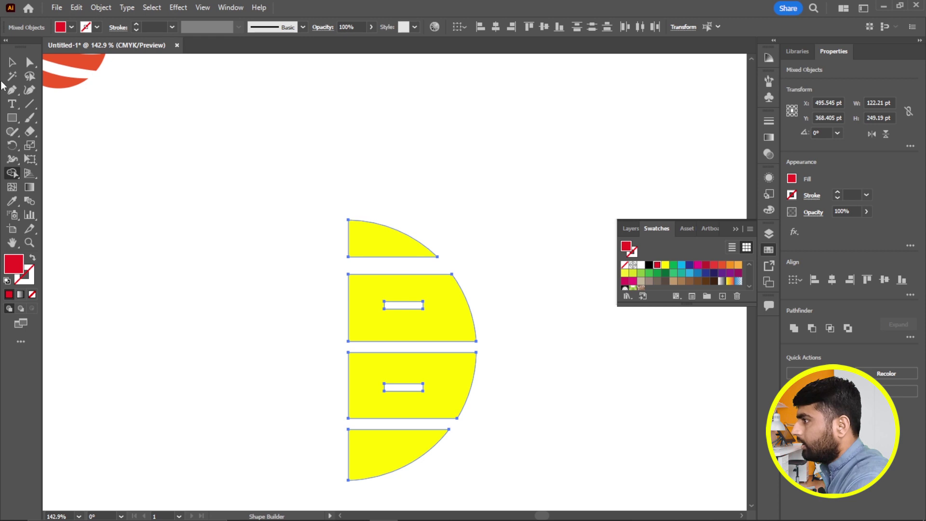
{"action": "left_click", "coordinate": [12, 62]}
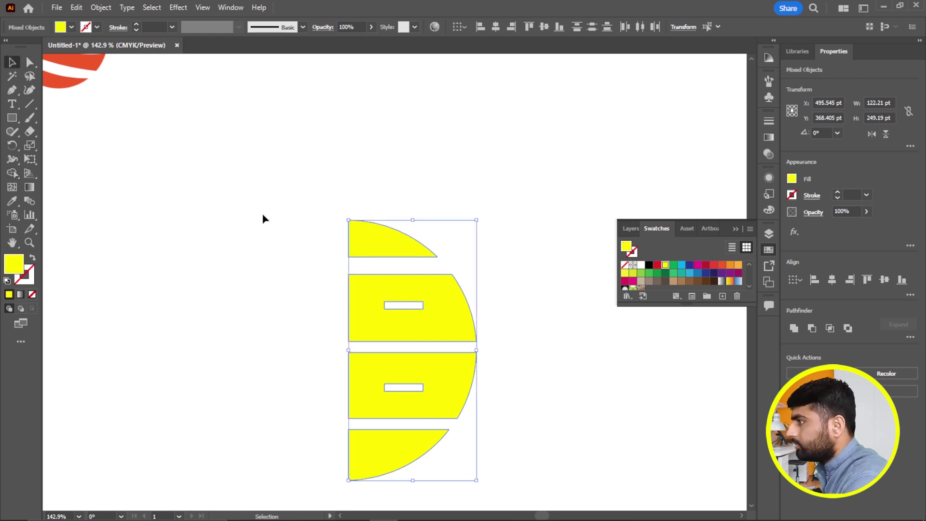
{"action": "left_click", "coordinate": [261, 244]}
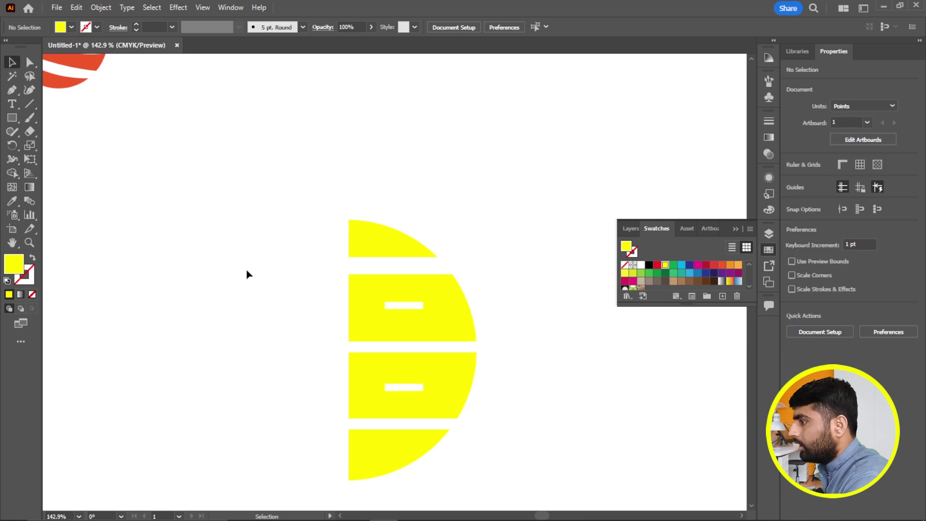
{"action": "left_click_drag", "start_coordinate": [260, 184], "coordinate": [533, 495]}
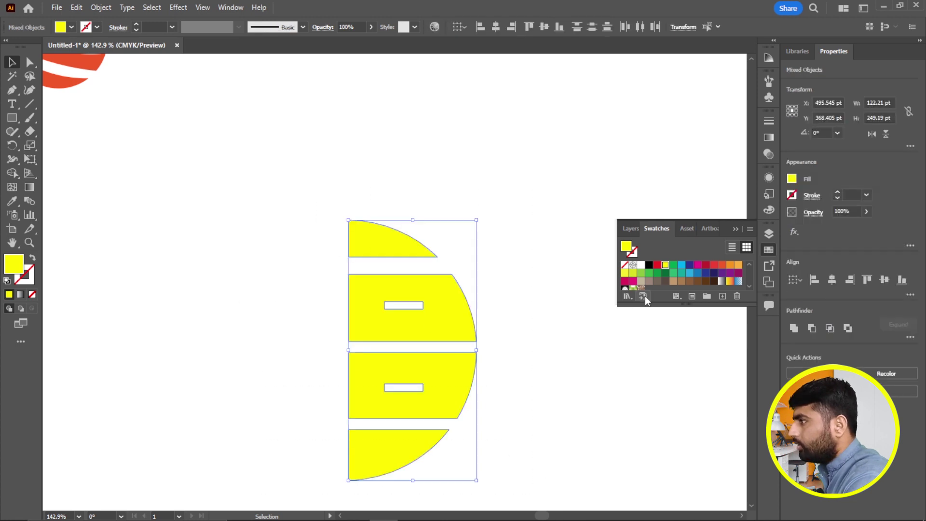
Fill the sliced half-circle pieces red and move them up and left
{"action": "left_click", "coordinate": [657, 265]}
{"action": "left_click", "coordinate": [217, 246]}
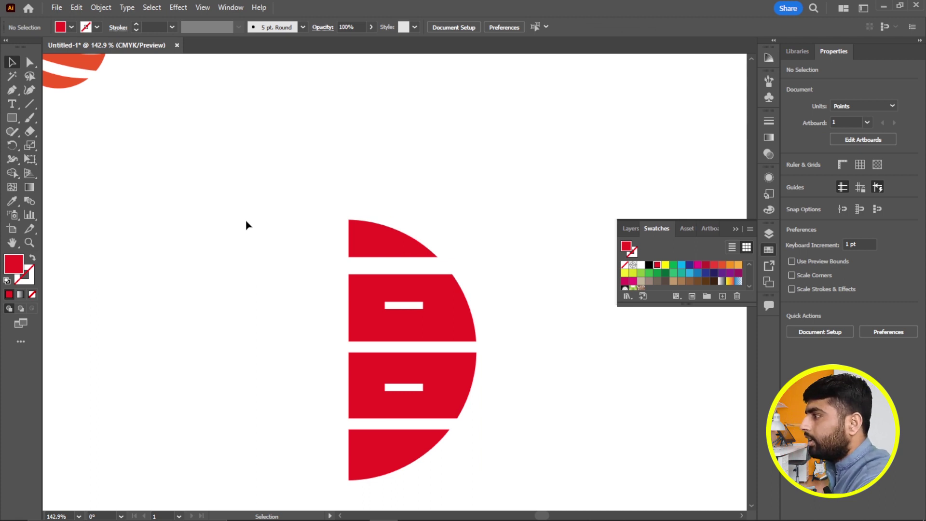
{"action": "mouse_move", "coordinate": [261, 191]}
{"action": "left_mouse_down"}
{"action": "mouse_move", "coordinate": [477, 395]}
{"action": "mouse_move", "coordinate": [540, 487]}
{"action": "left_mouse_up"}
{"action": "left_click_drag", "start_coordinate": [394, 352], "coordinate": [309, 238]}
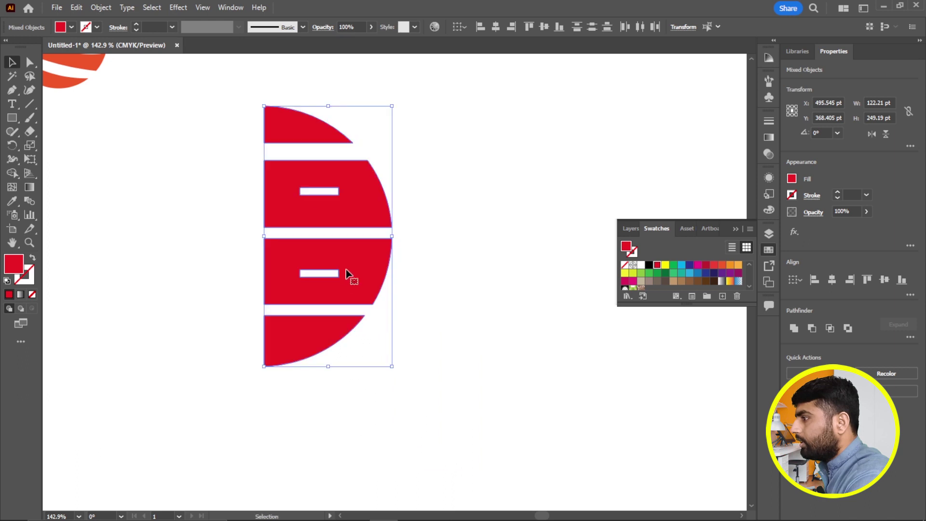
Group the red pieces into one object and fit the artboard in view
{"action": "right_click", "coordinate": [347, 266]}
{"action": "left_click", "coordinate": [378, 409]}
{"action": "left_click", "coordinate": [216, 376]}
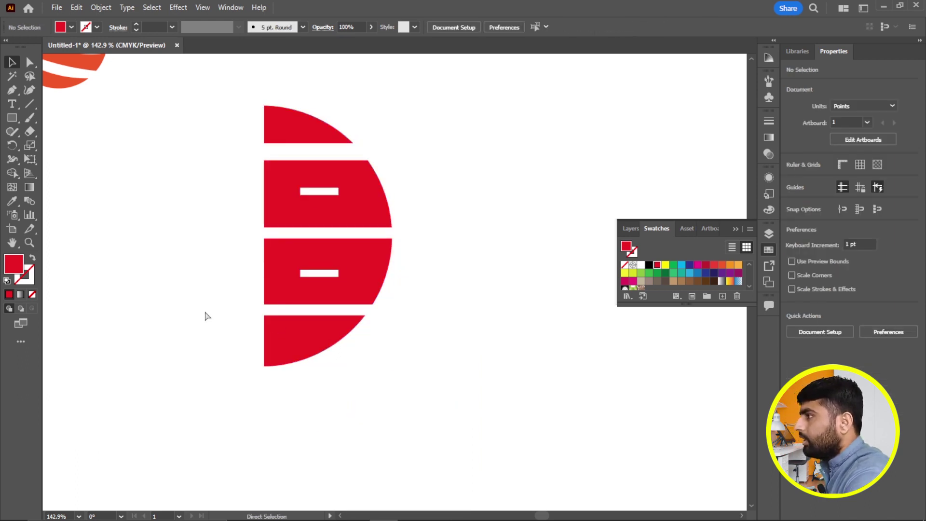
{"action": "key", "text": "ctrl+0"}
{"action": "left_click_drag", "start_coordinate": [303, 154], "coordinate": [449, 351]}
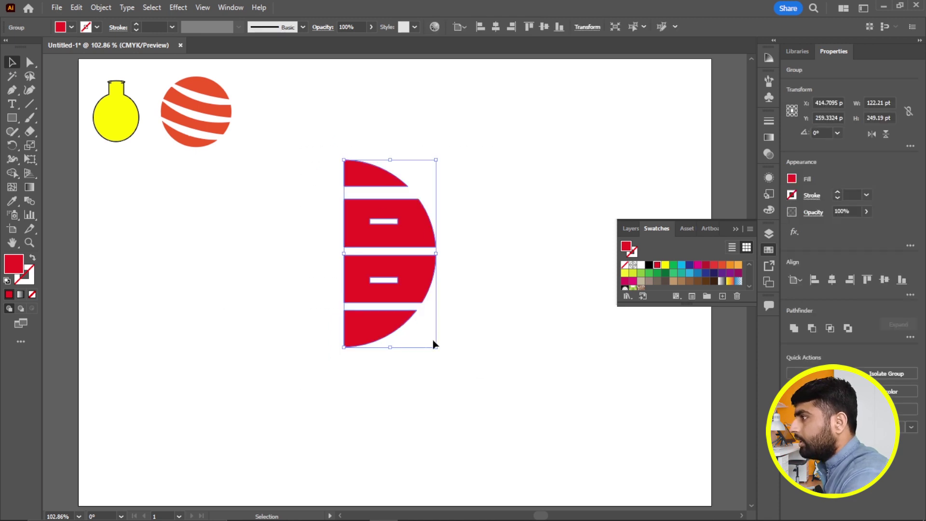
Scale the red sliced half-circle down beside the striped ball and collapse the Swatches panel
{"action": "mouse_move", "coordinate": [436, 346]}
{"action": "left_mouse_down"}
{"action": "mouse_move", "coordinate": [385, 237]}
{"action": "mouse_move", "coordinate": [291, 140]}
{"action": "left_mouse_up"}
{"action": "left_click", "coordinate": [331, 279]}
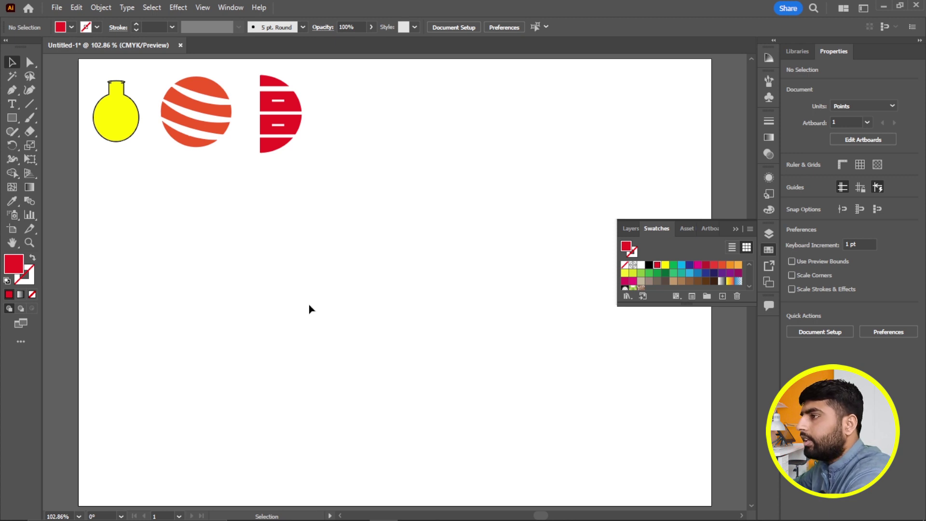
{"action": "left_click", "coordinate": [734, 227]}
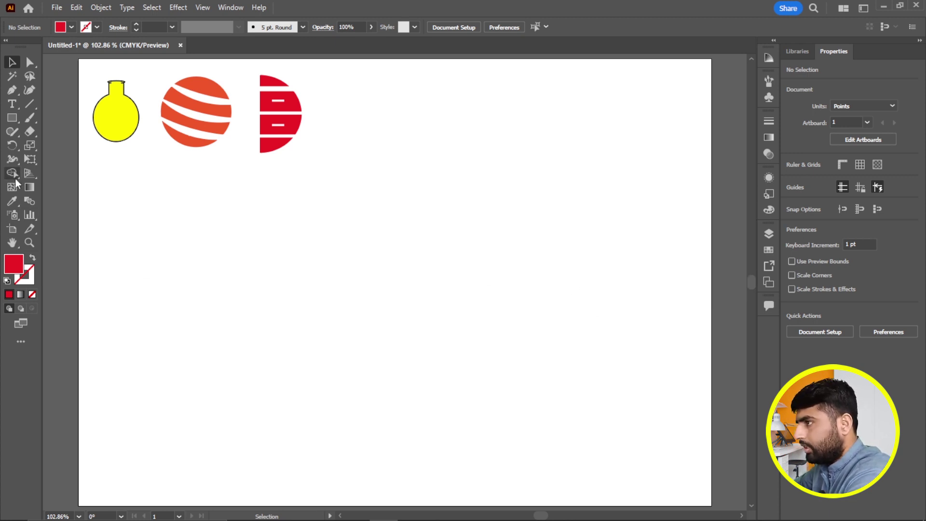